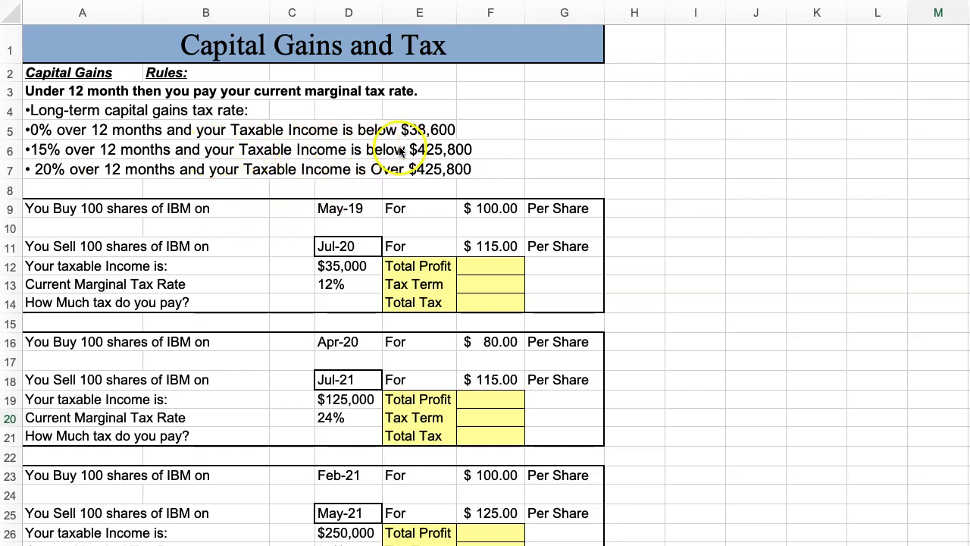
- Edit A6 so the 15% rule reads 'Taxable Income is: above $38,600 and below $425,800'
left_click(366, 148)
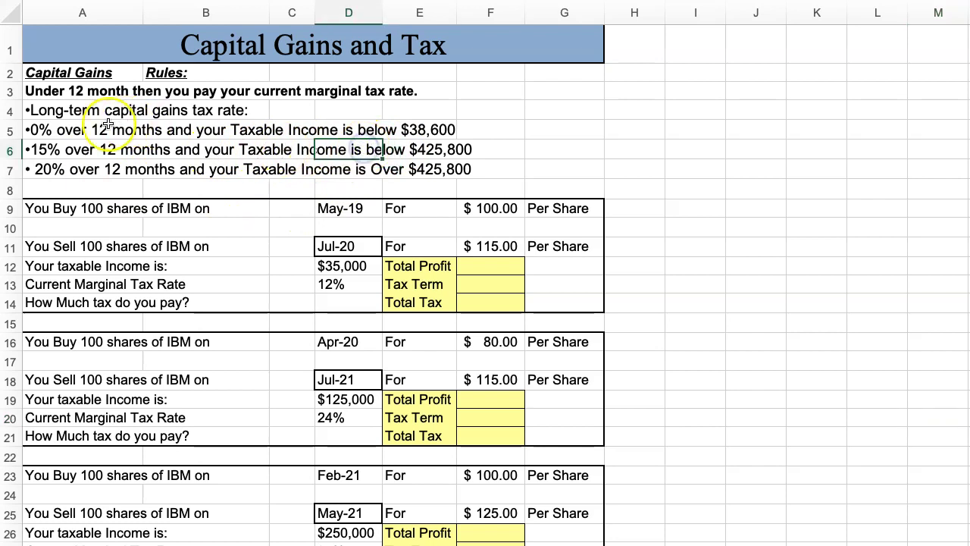
left_click(33, 151)
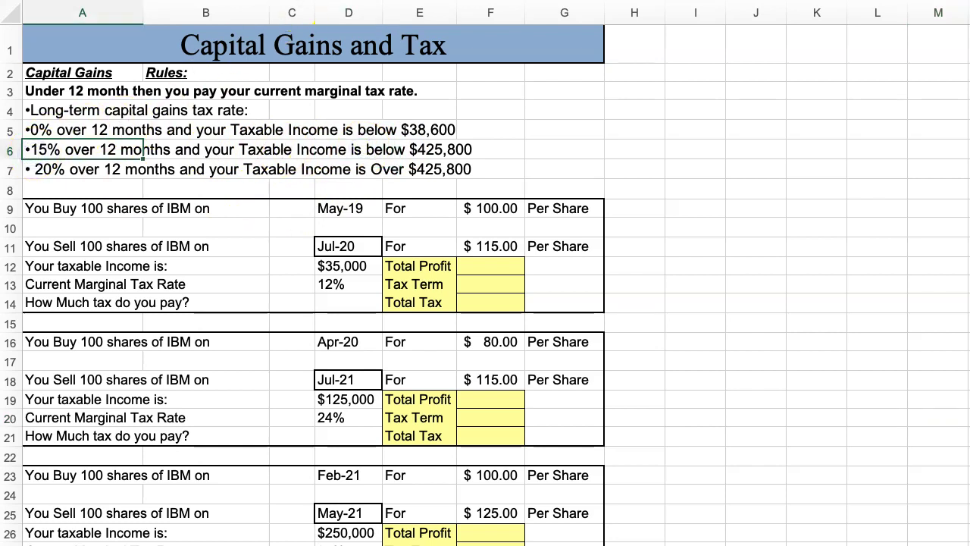
key("F2")
key("Left")
key("Left")
key("Left")
key("Left")
key("Left")
key("Left")
key("Left")
key("Left")
key("Left")
key("Left")
key("Left")
key("Left")
key("Left")
key("Left")
type("A")
type("bove")
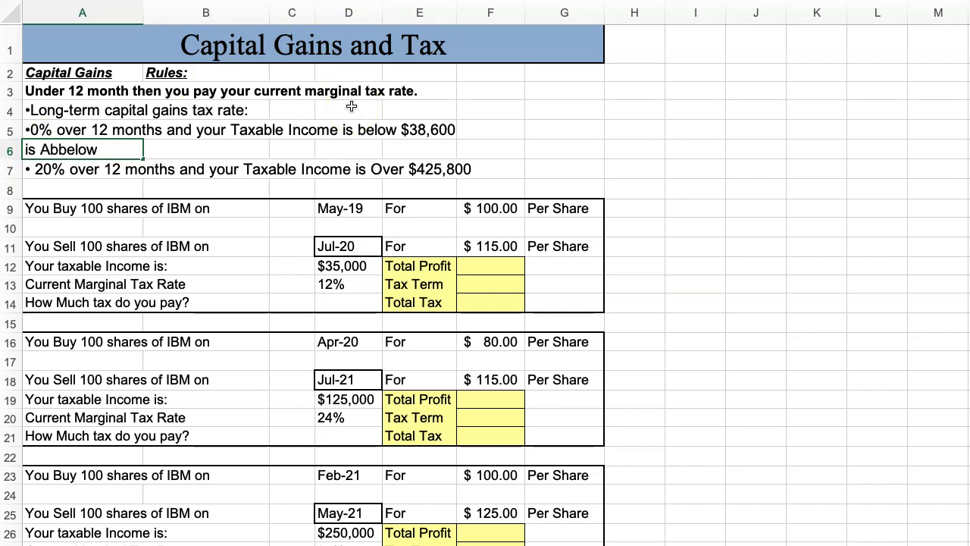
key("BackSpace")
key("BackSpace")
key("BackSpace")
key("BackSpace")
key("BackSpace")
key("BackSpace")
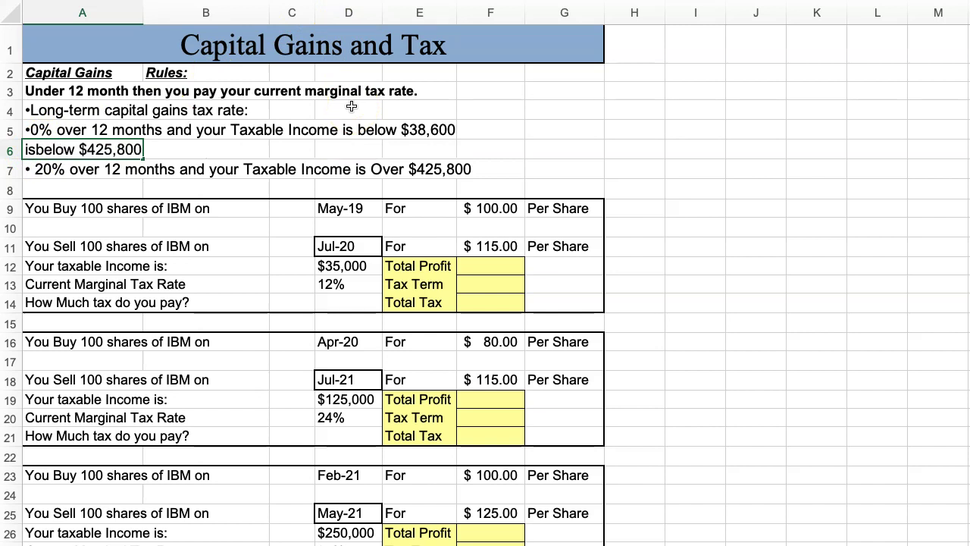
type(": abov")
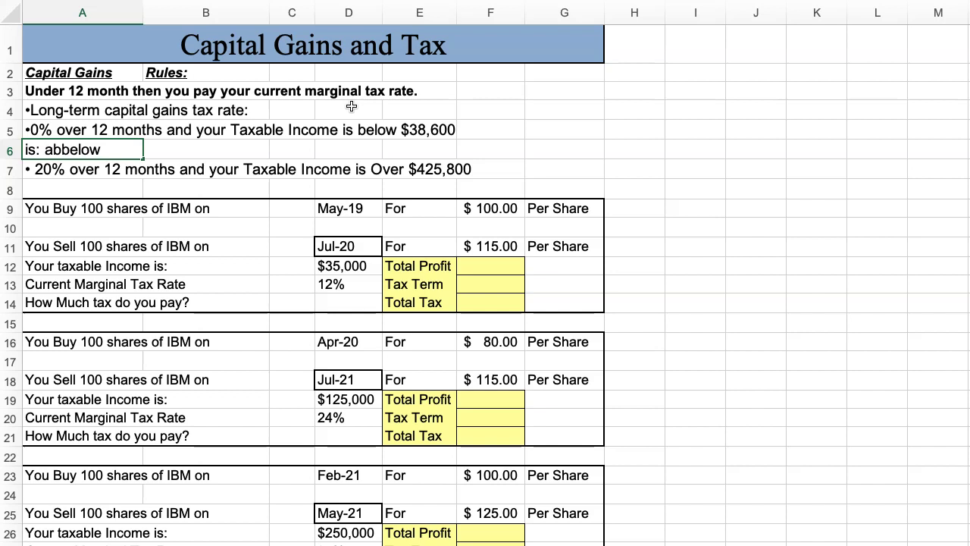
type("e 3")
key("shift+Home")
type("38600")
key("shift+Home")
type("and")
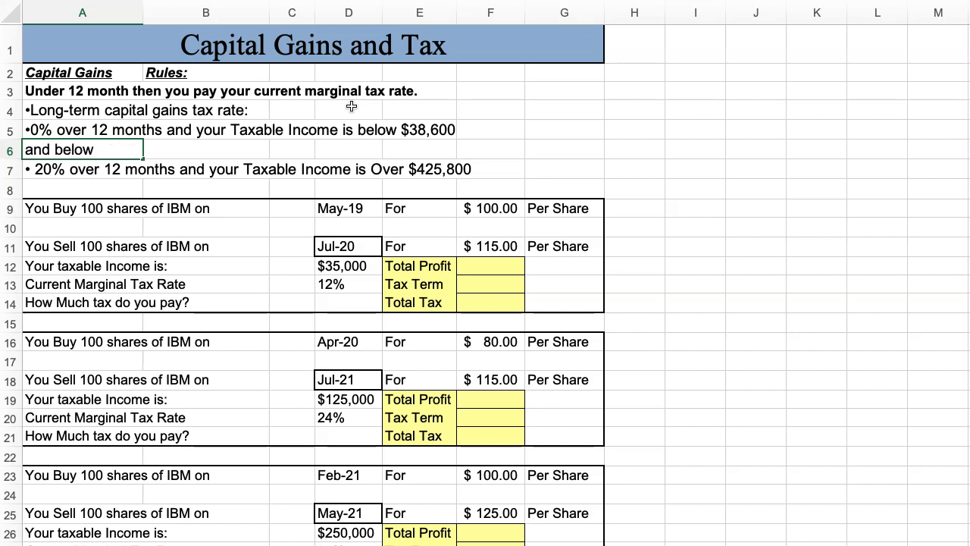
key("ctrl+z")
key("ctrl+z")
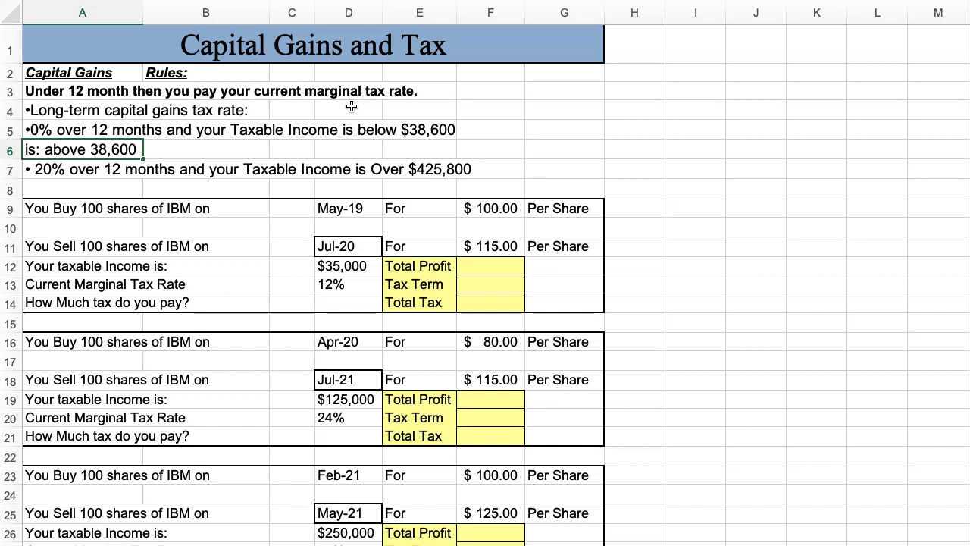
key("ctrl+z")
key("ctrl+z")
key("Return")
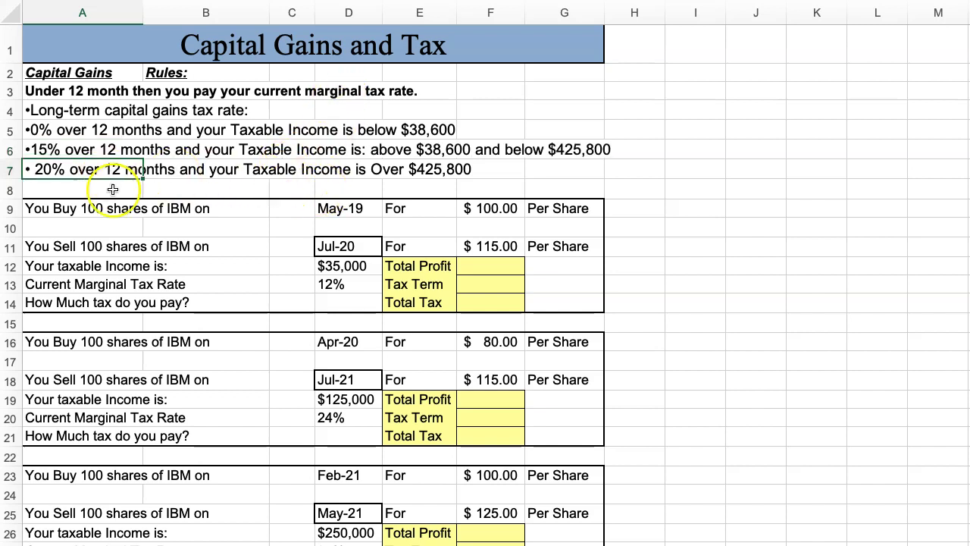
- Review the 15% and 20% rules and the first table's buy line, then select Total Profit cell F12
left_click(53, 149)
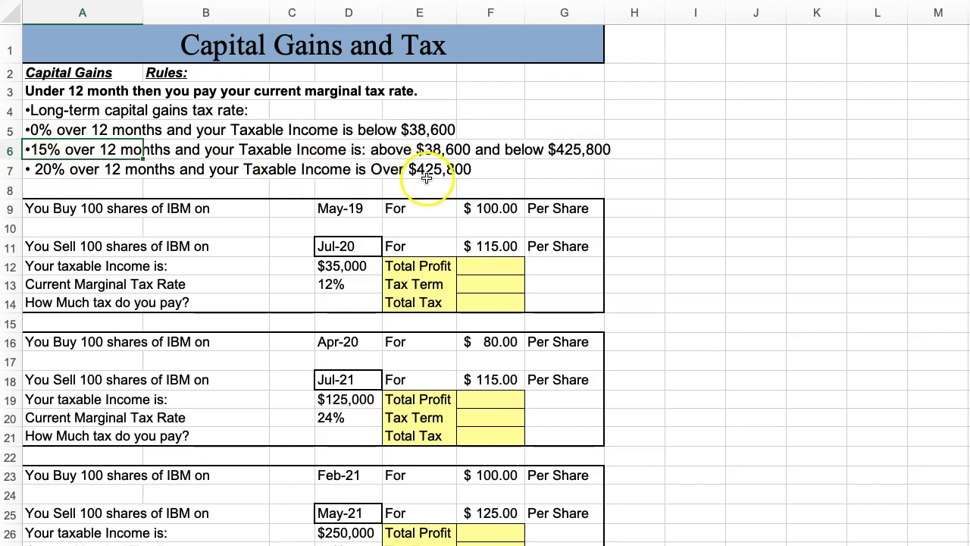
left_click(66, 169)
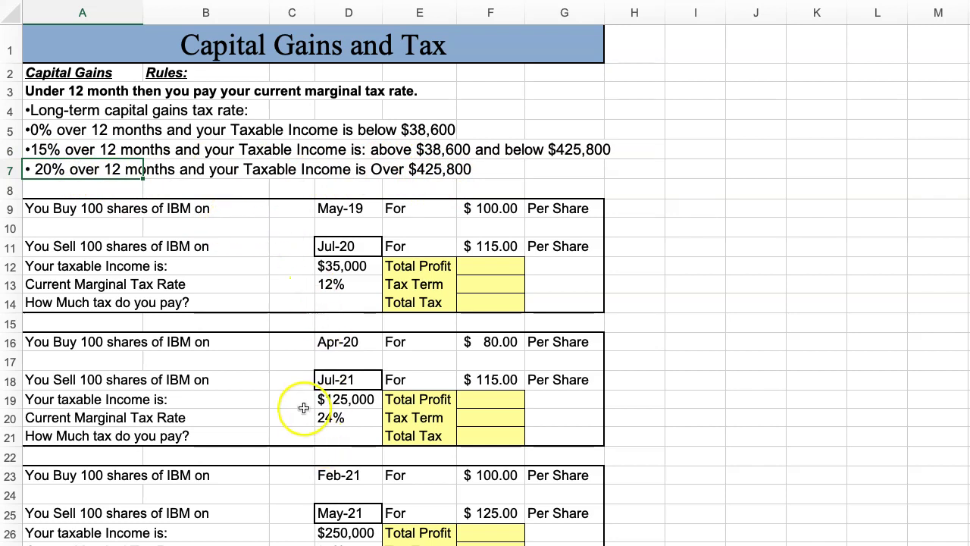
left_click(235, 289)
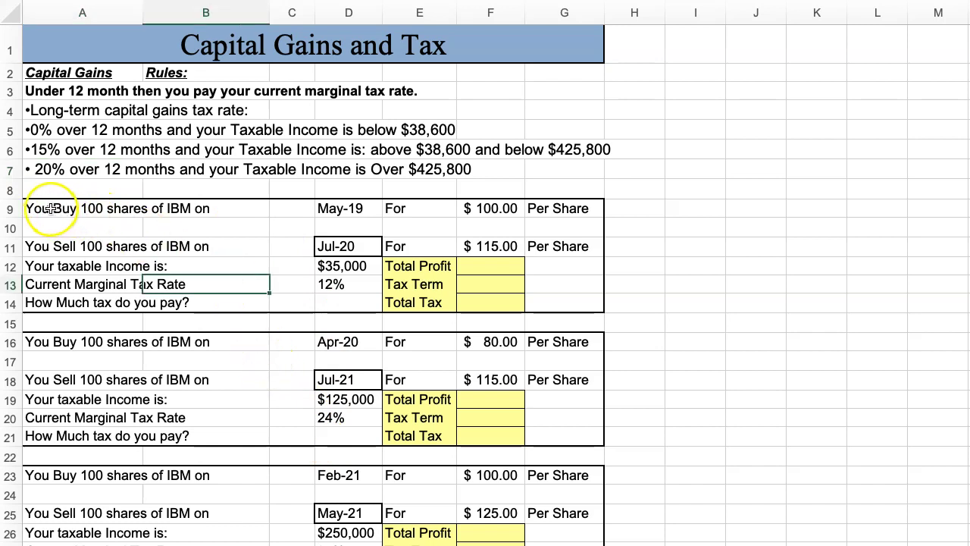
left_click_drag(50, 208, 216, 216)
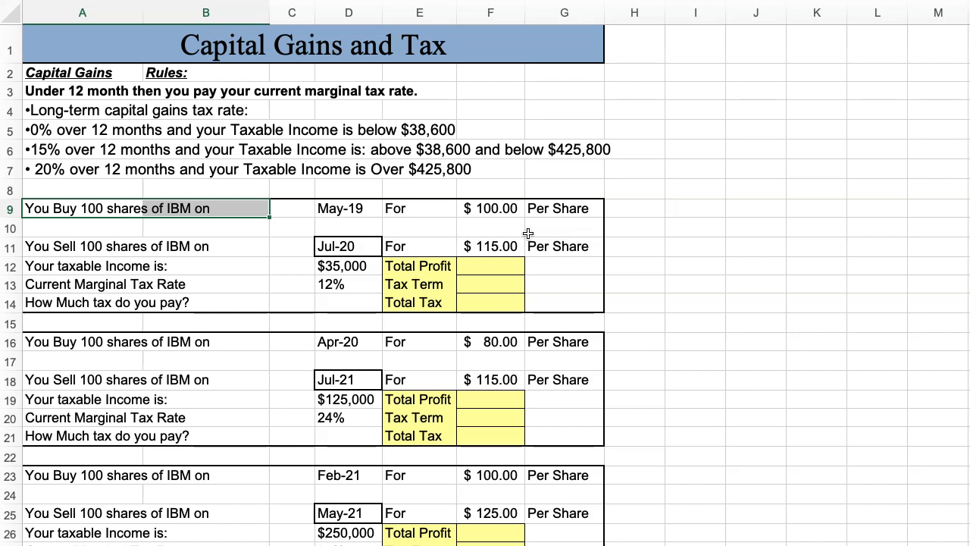
left_click(497, 265)
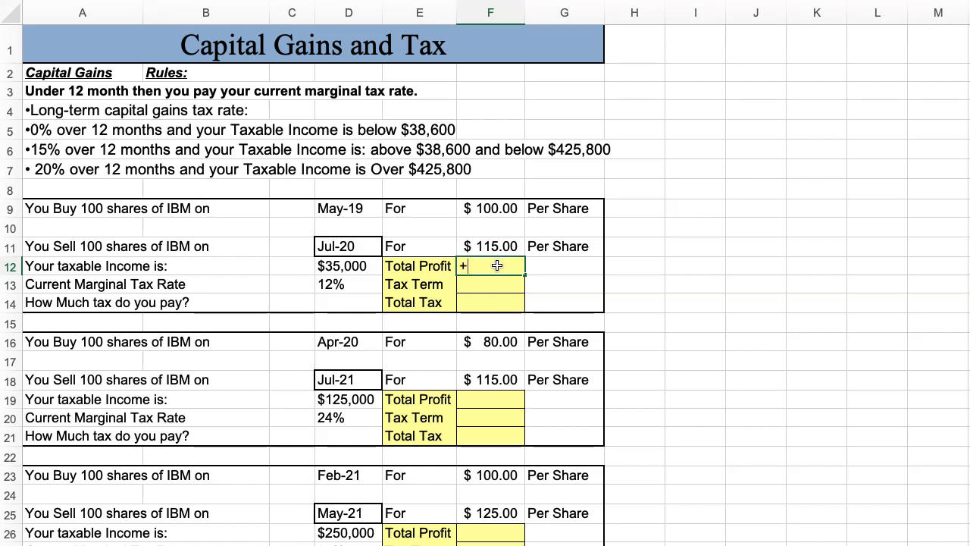
- Enter +(F11-F9)*100 in F12 so the first table's Total Profit shows $1,500.00
type("+")
left_click(491, 247)
type("(")
left_click(482, 241)
type("-")
left_click(483, 208)
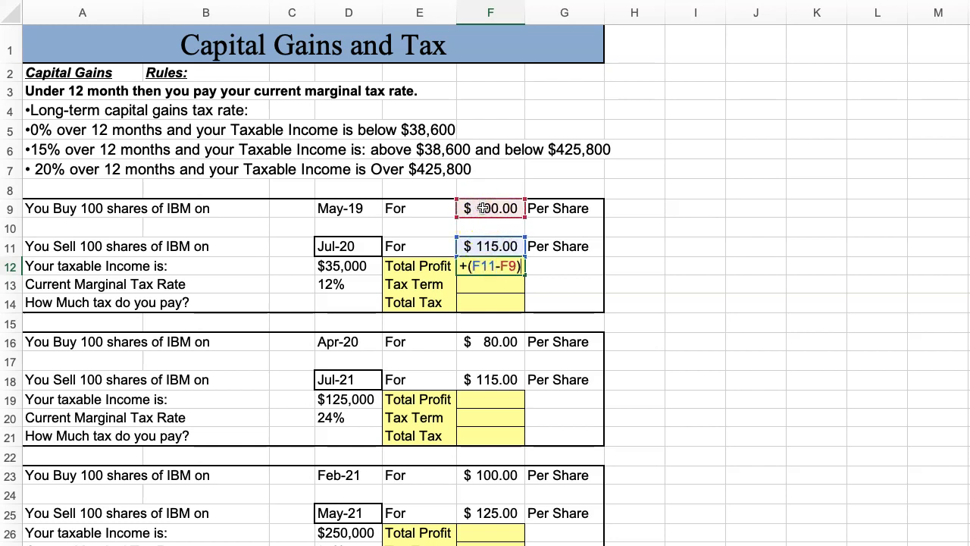
type(")*")
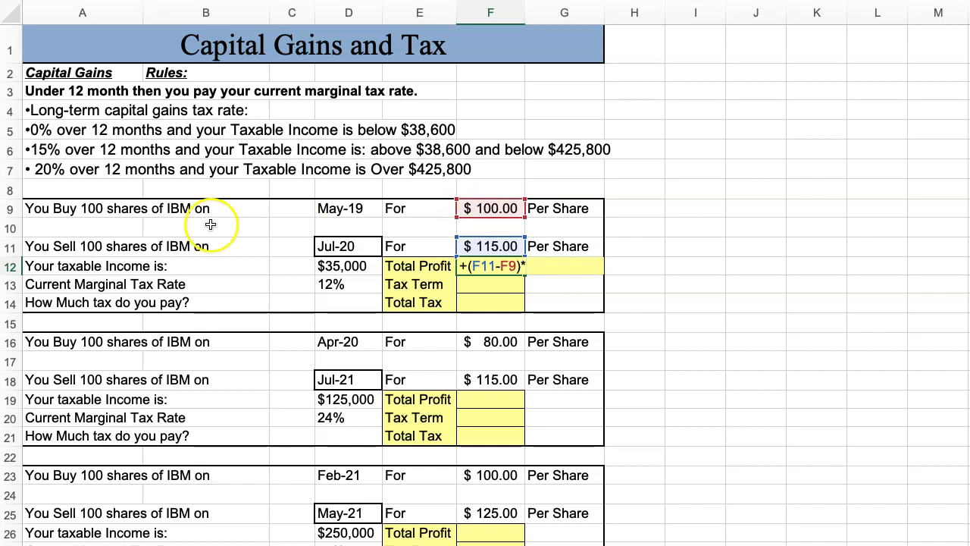
type("100")
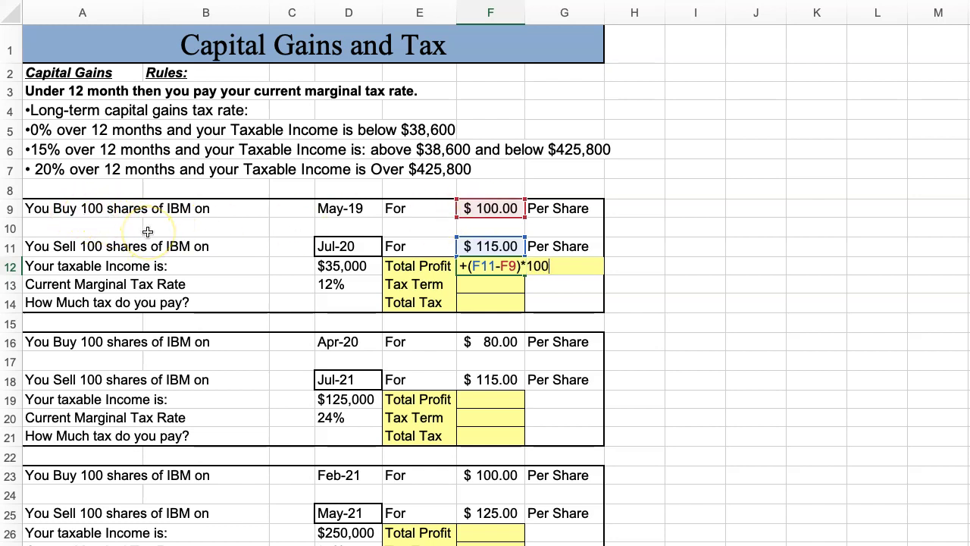
key("Return")
left_click(471, 265)
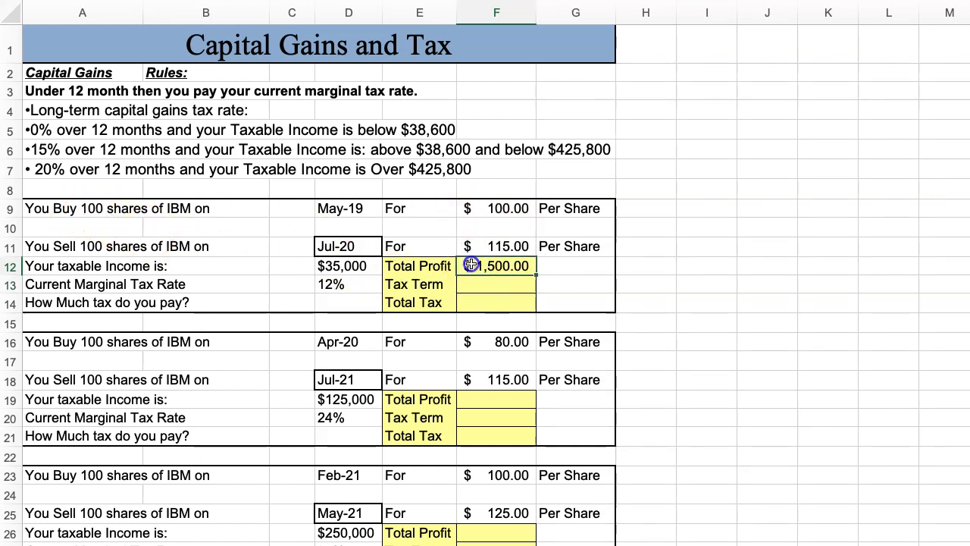
left_click(498, 281)
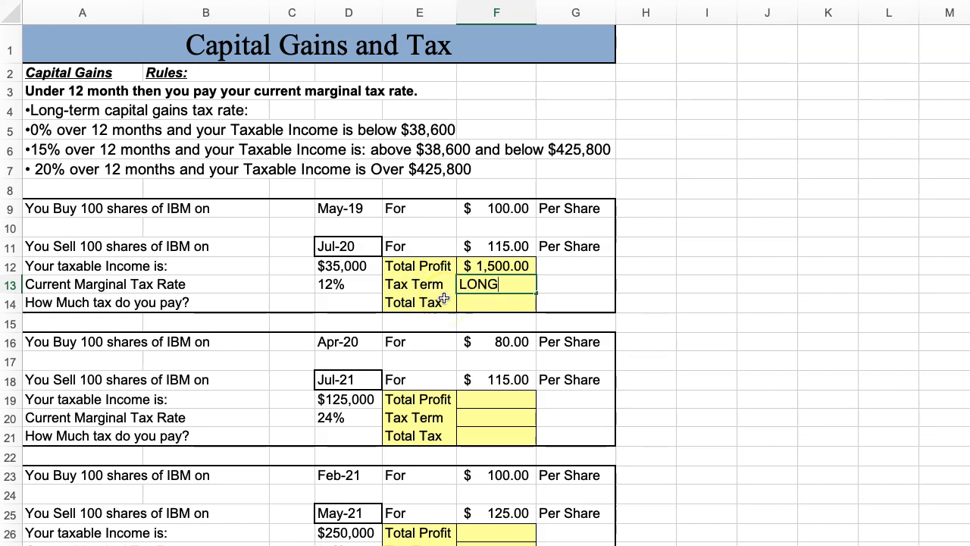
- Confirm LONG as the first table's Tax Term, noting the $35,000 income and 12% rate
left_click(485, 303)
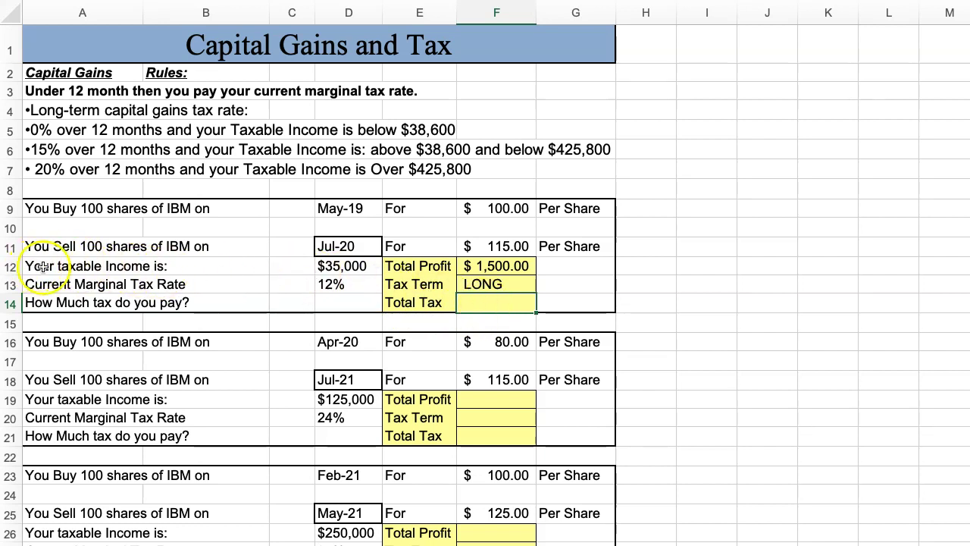
left_click(328, 265)
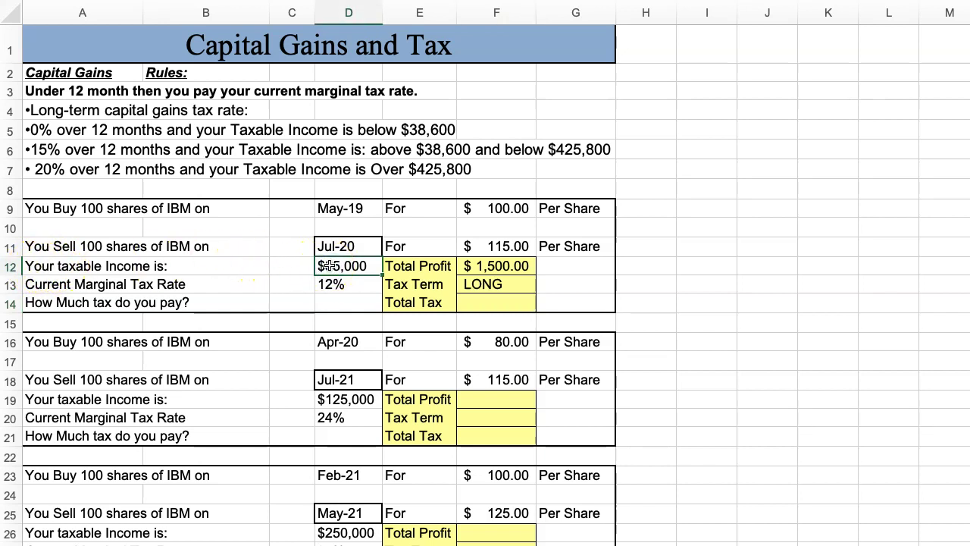
left_click(328, 285)
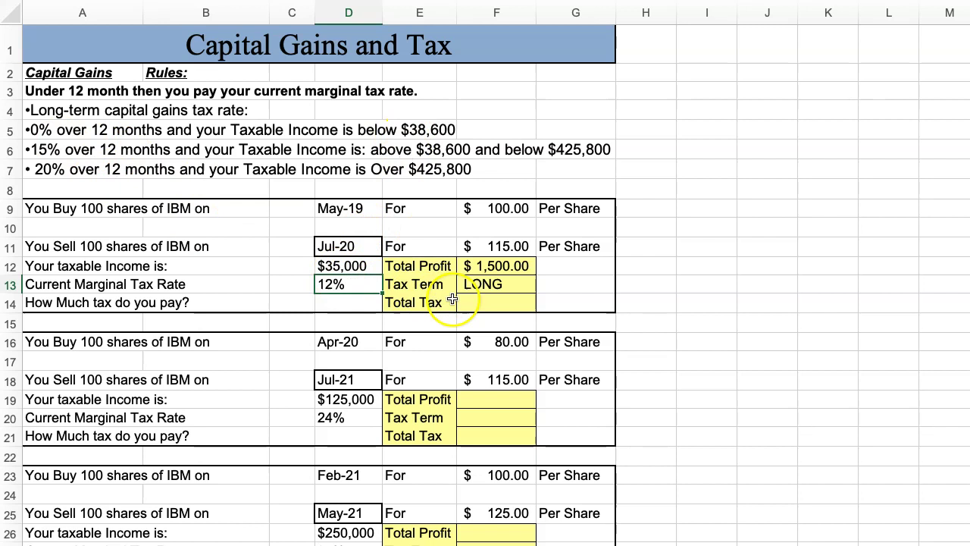
- Enter 0 as the first table's Total Tax in F14
left_click(480, 303)
type("0")
key("Return")
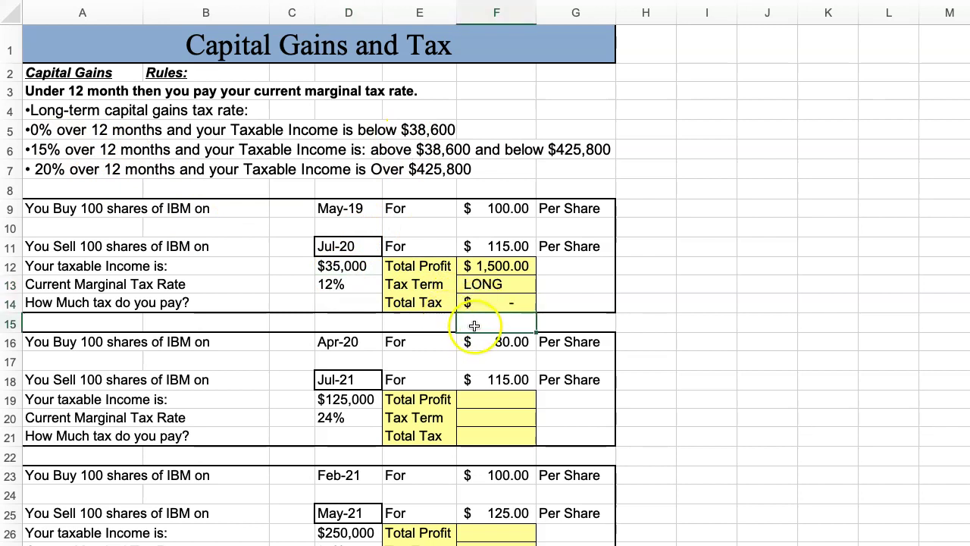
left_click(492, 302)
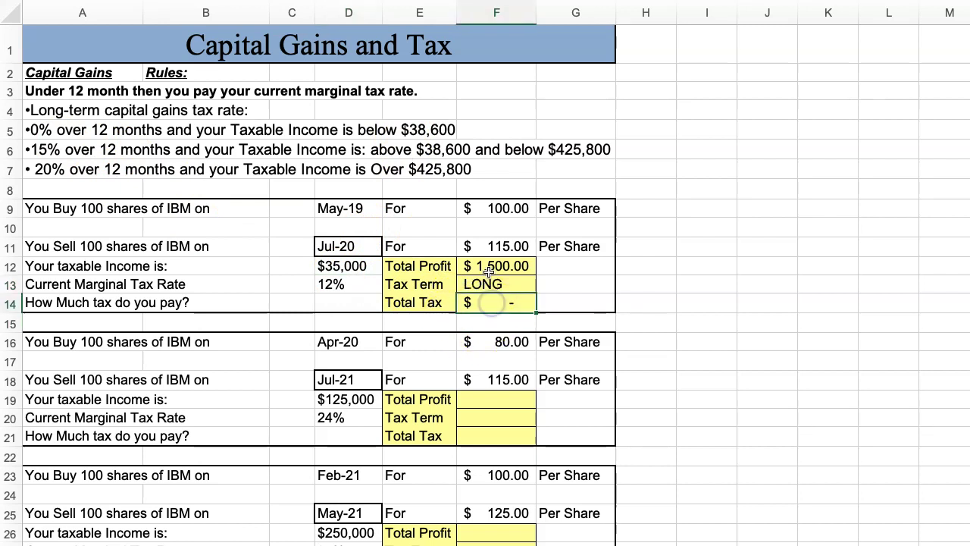
left_click_drag(483, 209, 490, 244)
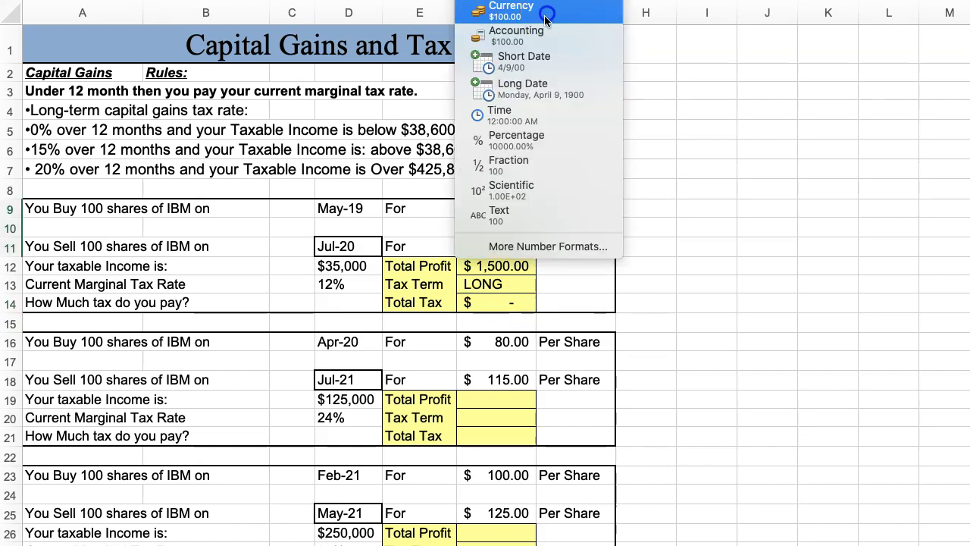
- Apply Currency format to the first table's prices, Total Profit and Total Tax
left_click(546, 17)
left_click(500, 267)
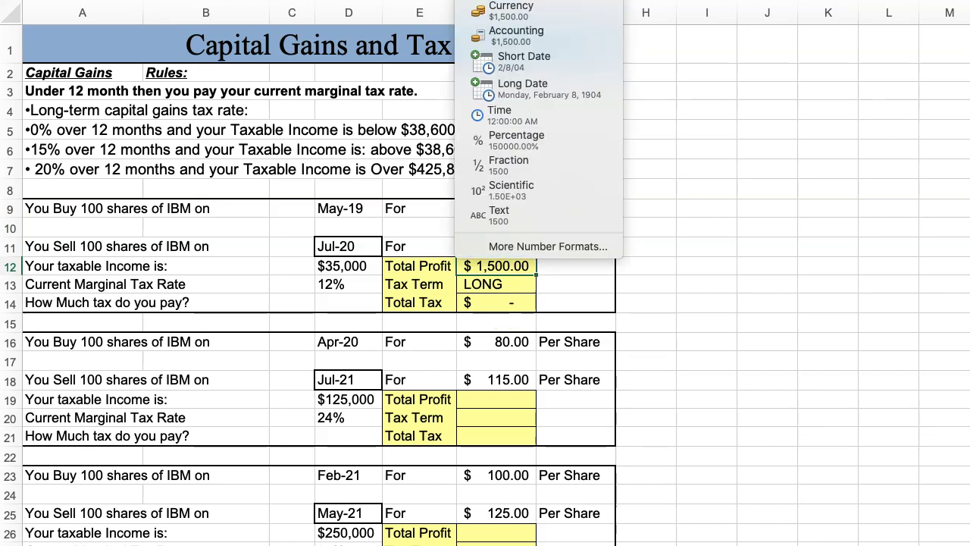
left_click(543, 13)
left_click(500, 303)
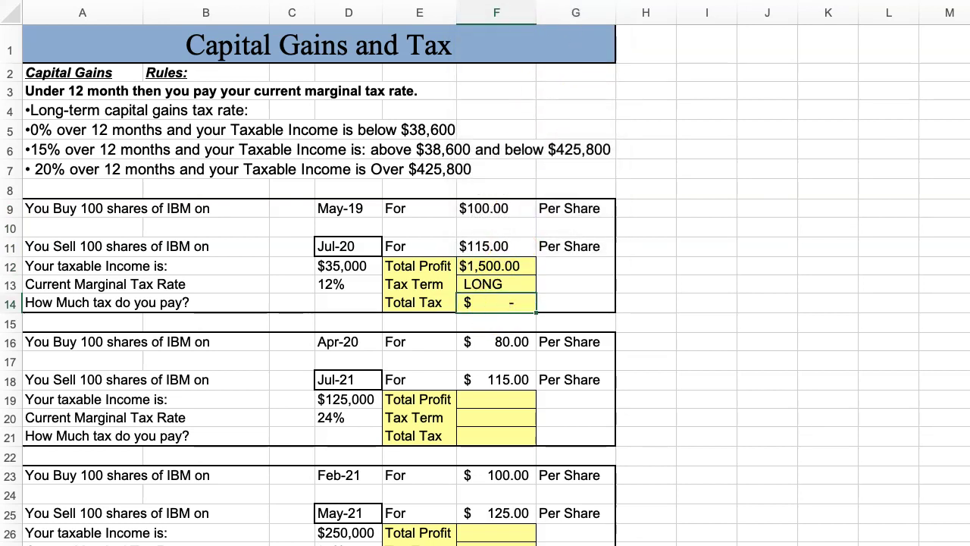
left_click(493, 9)
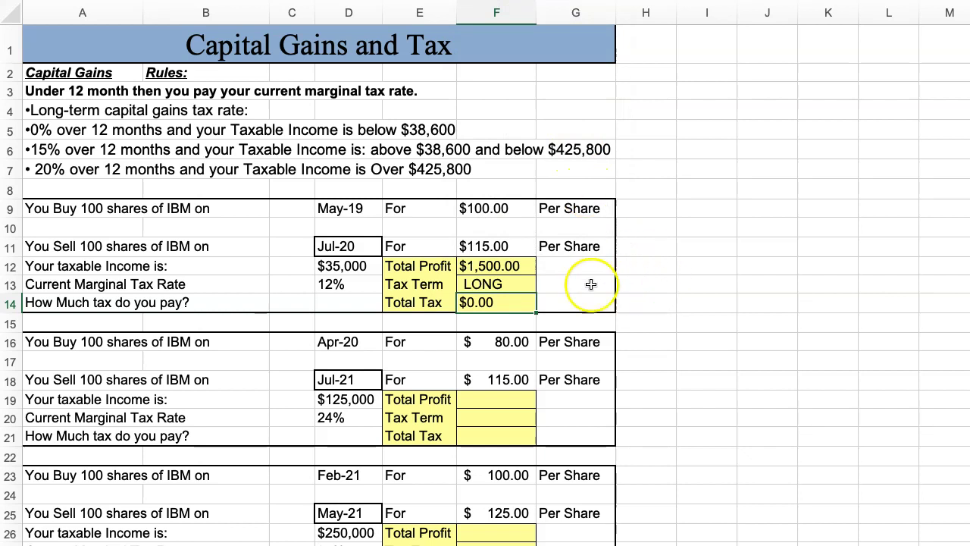
- Copy F9:F14's currency formatting onto the second table's values F16:F21
mouse_move(481, 208)
left_mouse_down()
mouse_move(485, 285)
mouse_move(476, 302)
left_mouse_up()
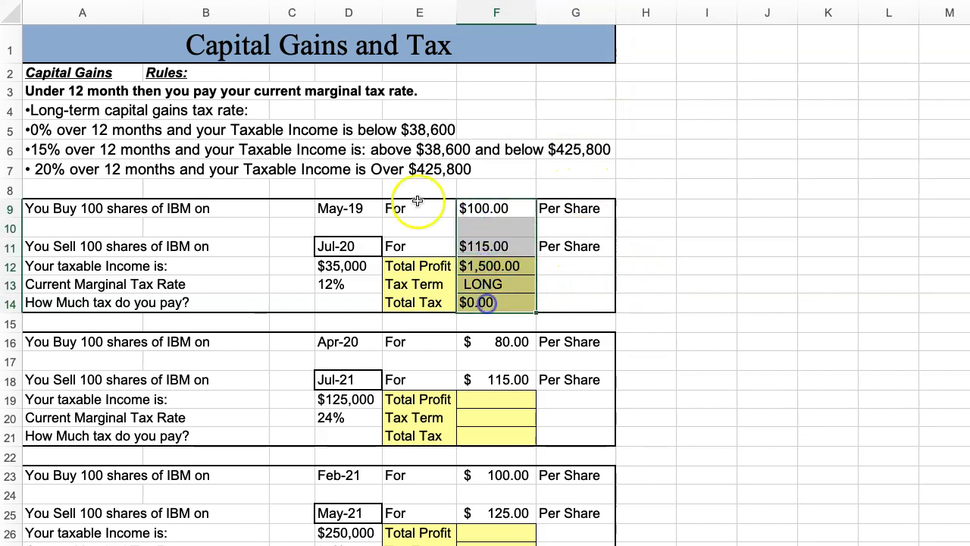
left_click_drag(471, 345, 481, 441)
scroll(500, 385, "down", 1)
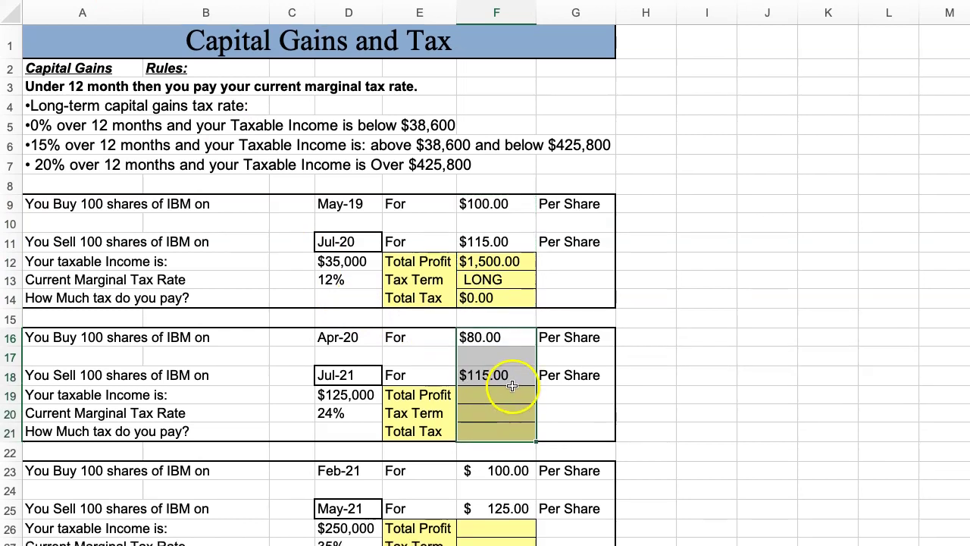
left_click_drag(473, 198, 486, 288)
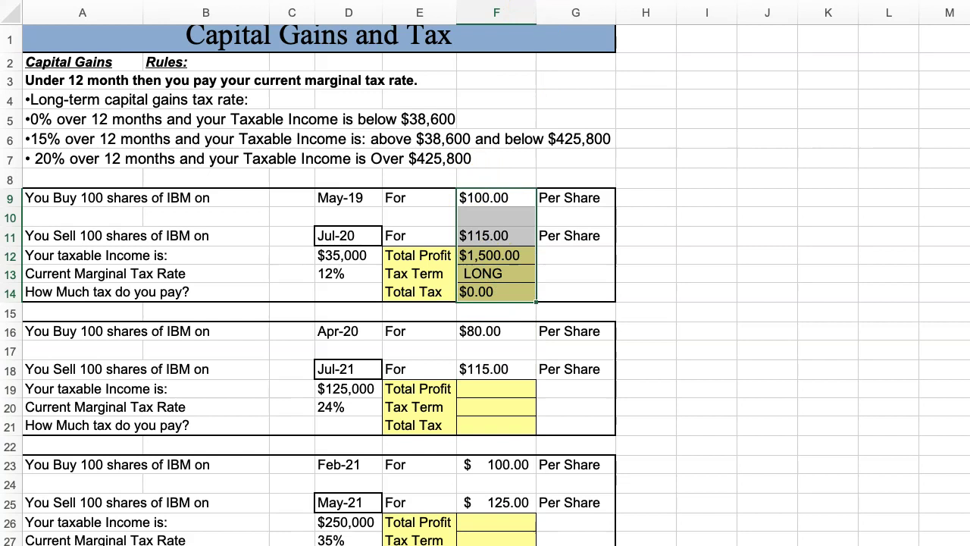
- Right-align F9:F14 and paint its formatting onto the lower tables' value cells
key("super+r")
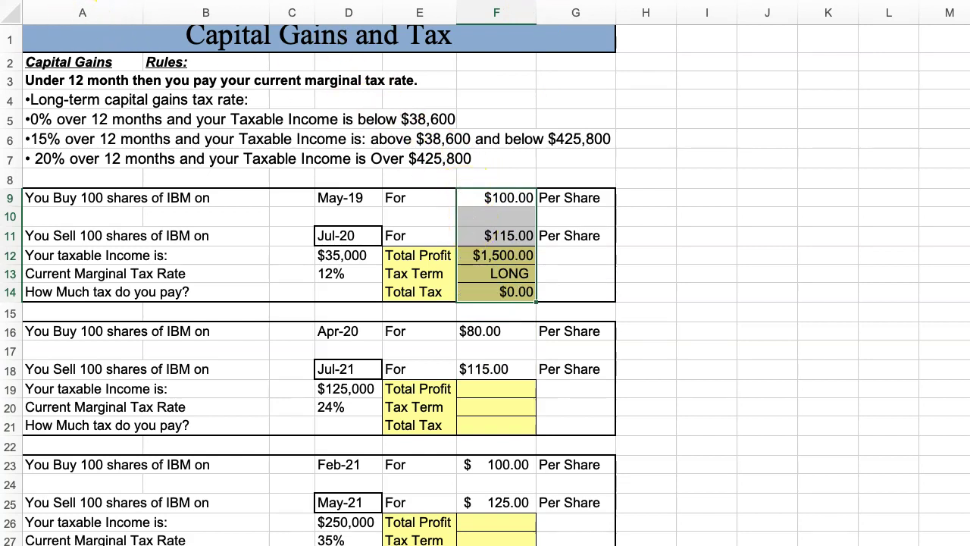
scroll(436, 334, "down", 1)
key("super+c")
left_click_drag(470, 326, 487, 411)
scroll(492, 379, "down", 5)
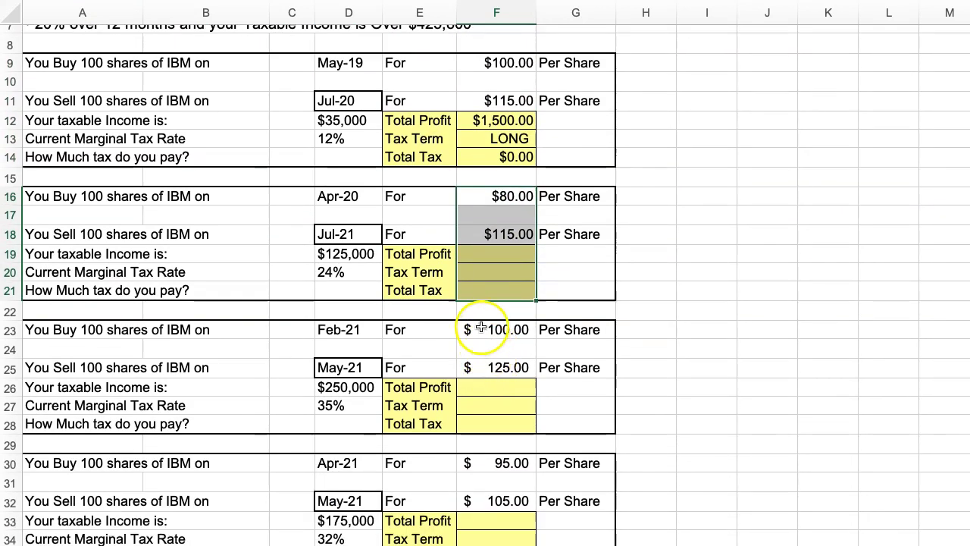
left_click_drag(479, 329, 489, 421)
scroll(490, 316, "down", 3)
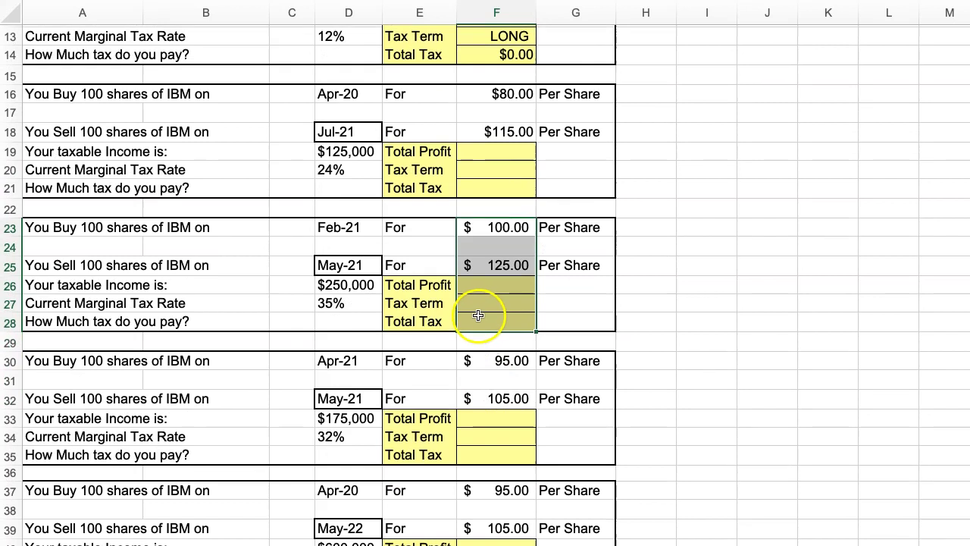
- Paint the second table's formatting onto the third, fourth and fifth tables' value cells
left_click_drag(472, 134, 474, 219)
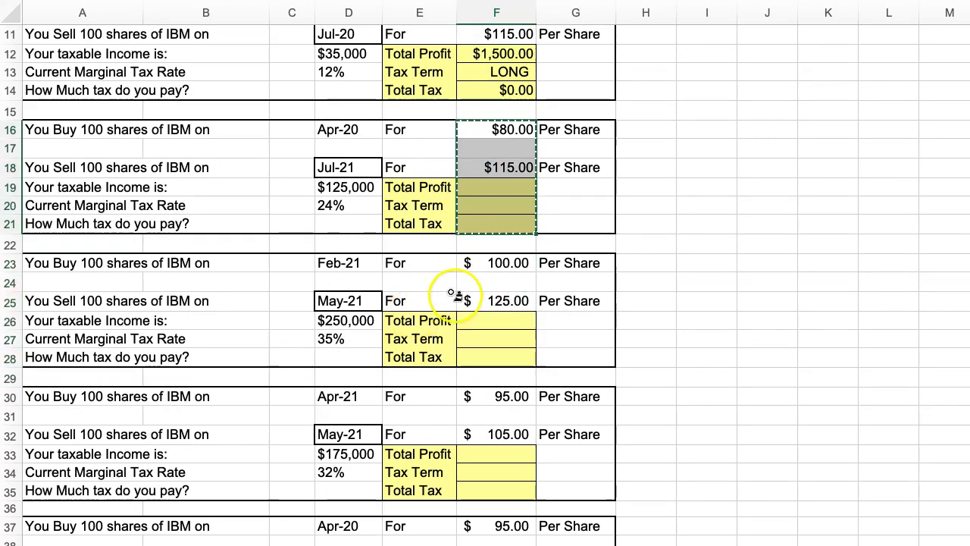
left_click_drag(472, 266, 488, 365)
mouse_move(481, 399)
left_mouse_down()
mouse_move(498, 432)
mouse_move(495, 489)
left_mouse_up()
scroll(495, 501, "down", 3)
left_click_drag(472, 396, 485, 489)
scroll(667, 349, "up", 3)
scroll(667, 349, "up", 3)
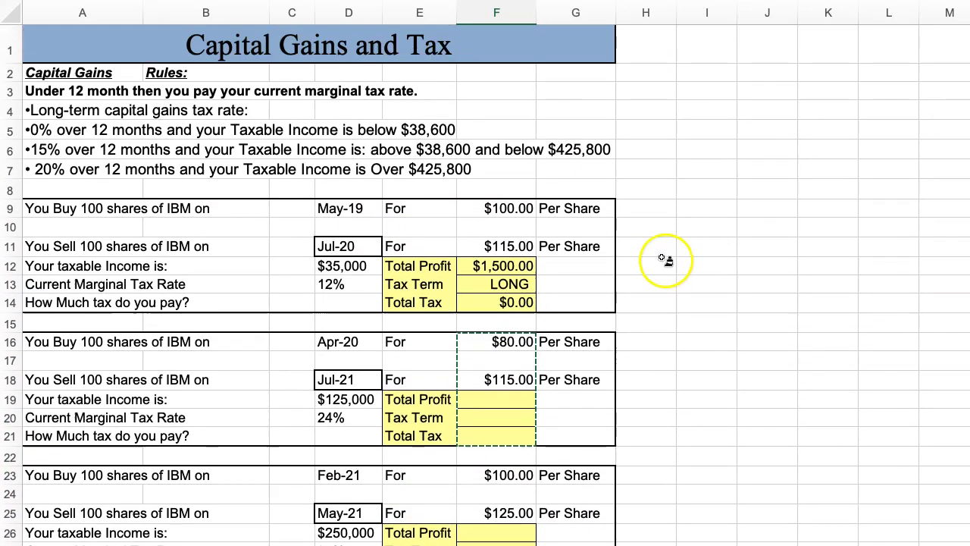
scroll(496, 235, "down", 7)
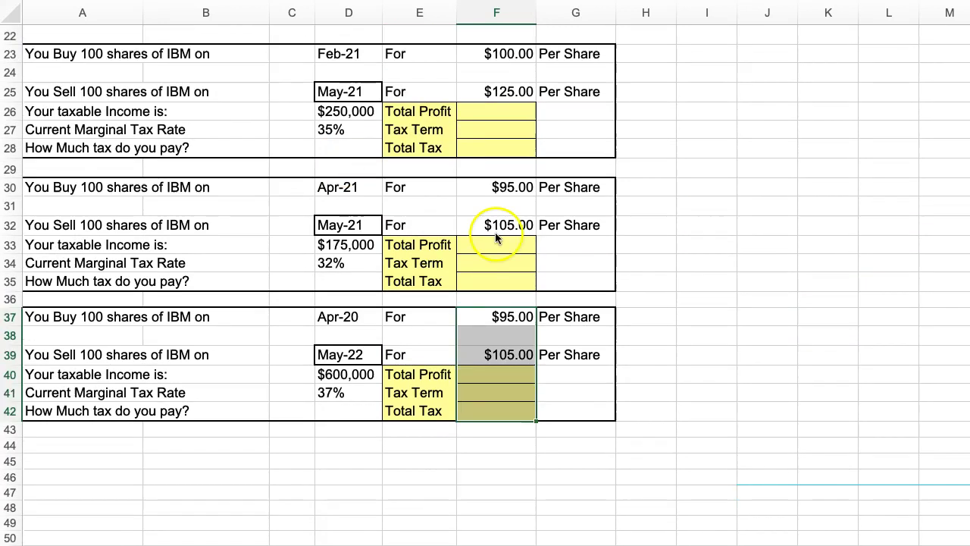
left_click(724, 186)
scroll(725, 186, "up", 7)
scroll(450, 268, "down", 1)
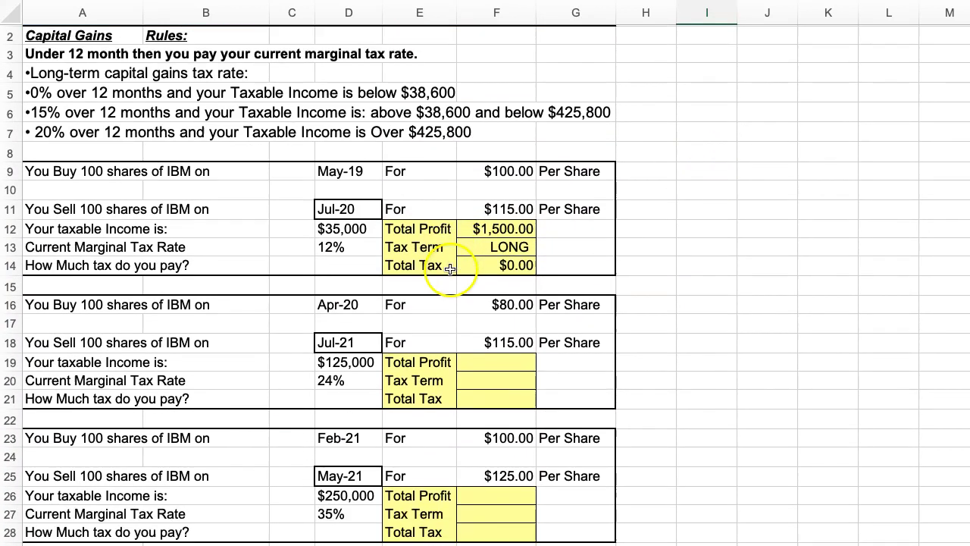
scroll(450, 268, "down", 1)
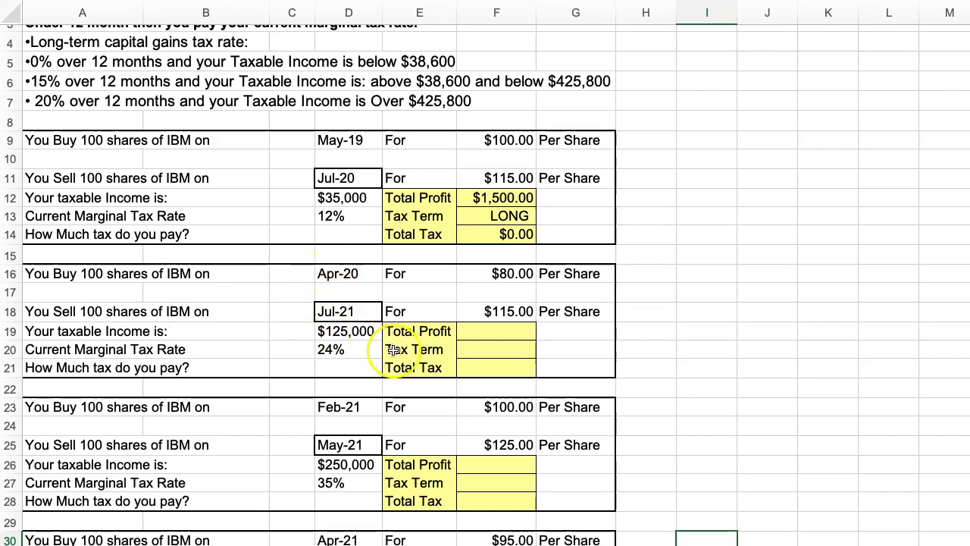
- Enter 'long' as the second trade's Tax Term in F20
left_click(482, 351)
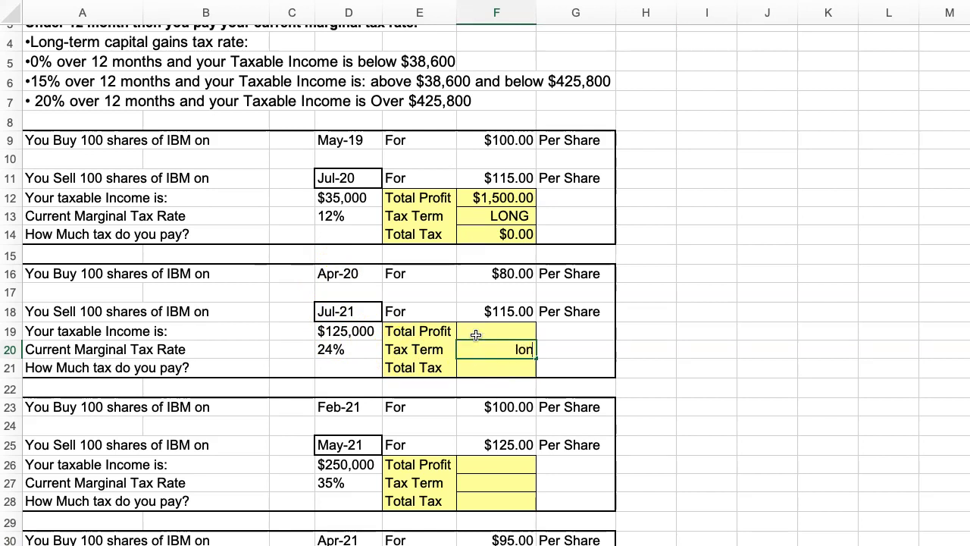
type("long")
left_click(476, 332)
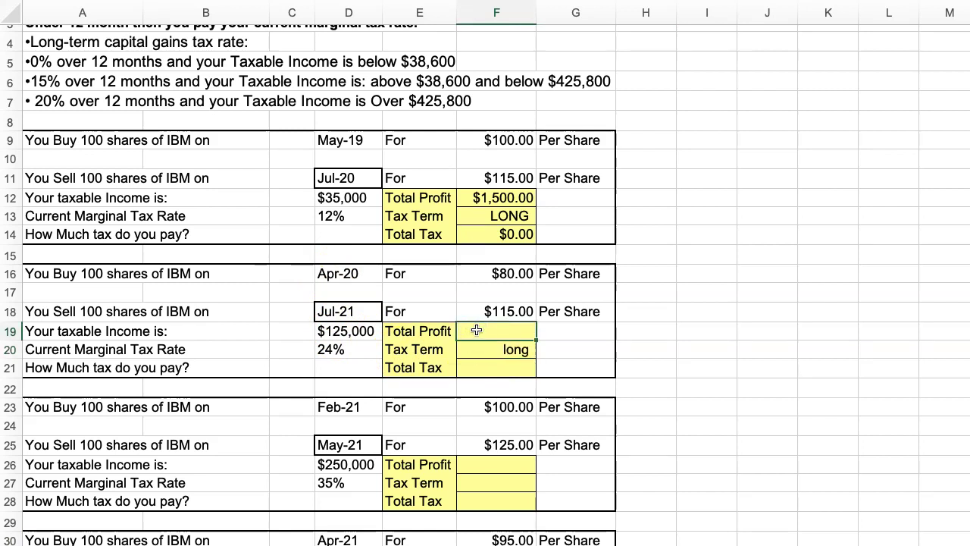
- Enter +(F18-F16)*100 in F19 so the second trade's Total Profit shows $3,500.00
type("+")
left_click(470, 313)
key("BackSpace")
type("(")
left_click(469, 311)
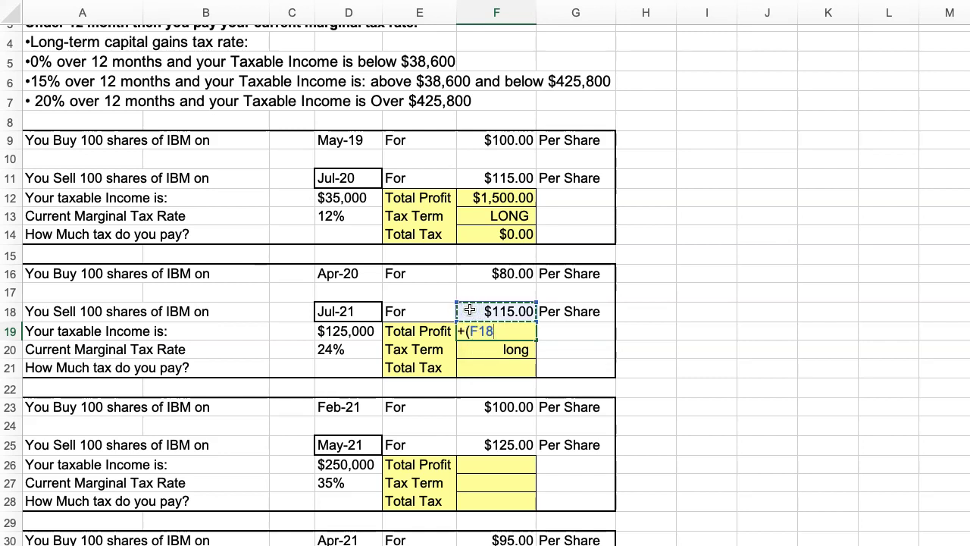
type("-")
left_click(475, 272)
type(")*")
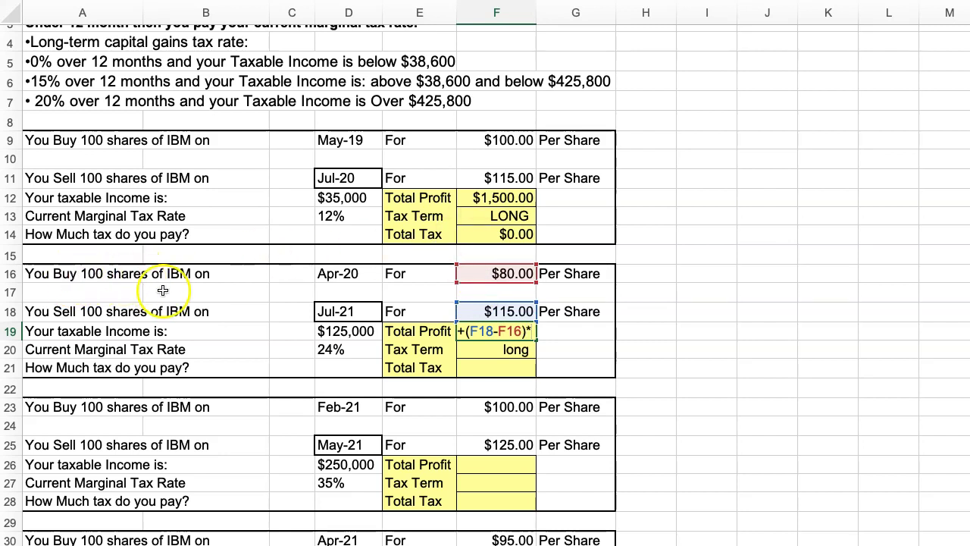
type("100")
key("Return")
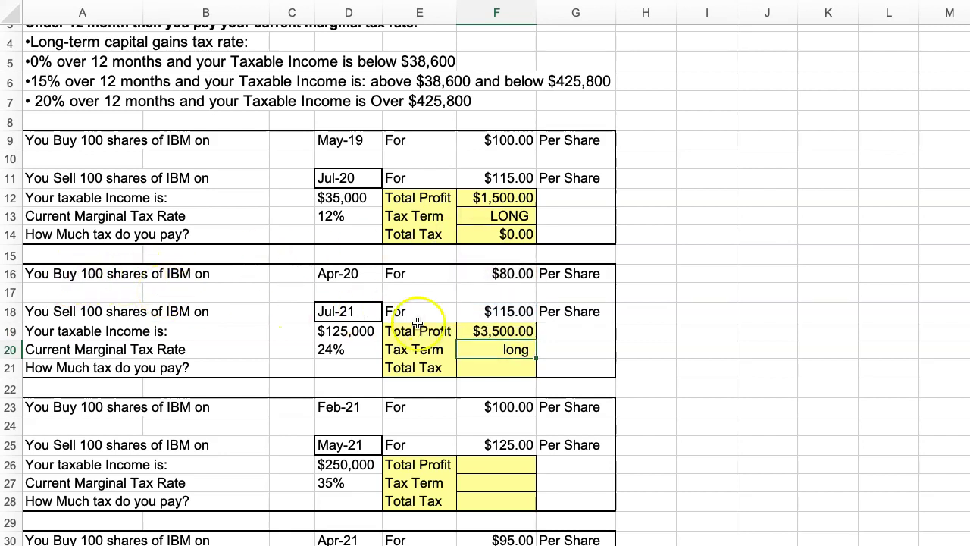
left_click(488, 362)
scroll(417, 336, "up", 1)
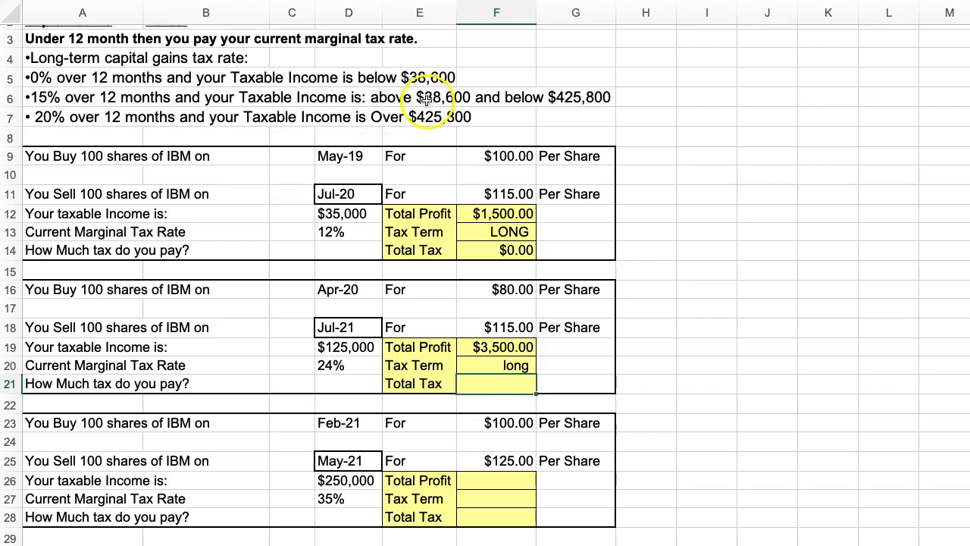
- Enter +F19*.15 in F21 so the second trade's Total Tax shows $525.00
left_click(340, 346)
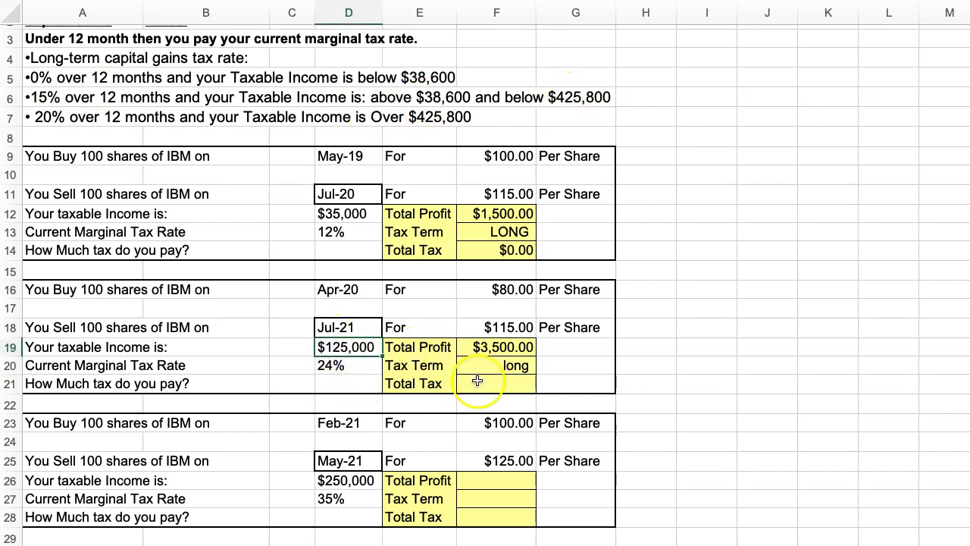
left_click(504, 384)
type("+")
left_click(474, 346)
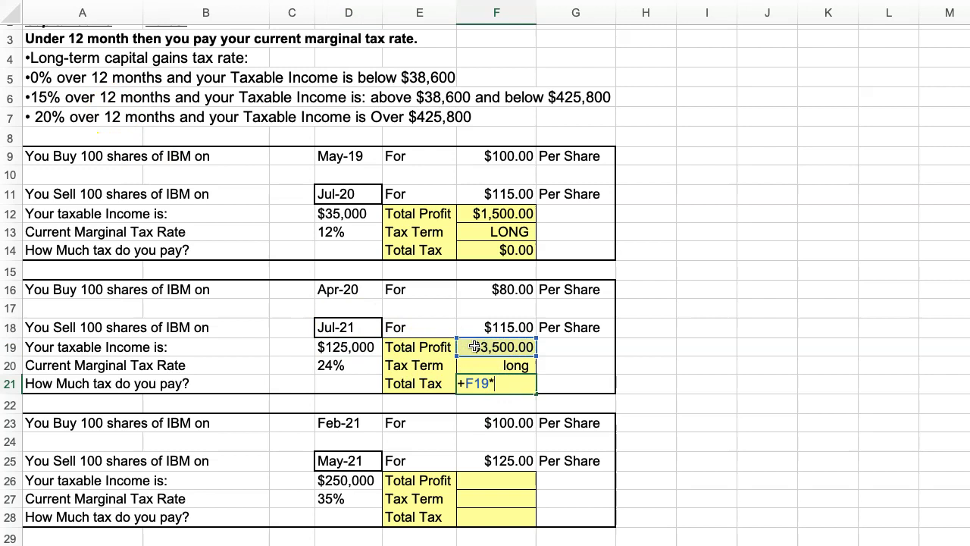
key("Return")
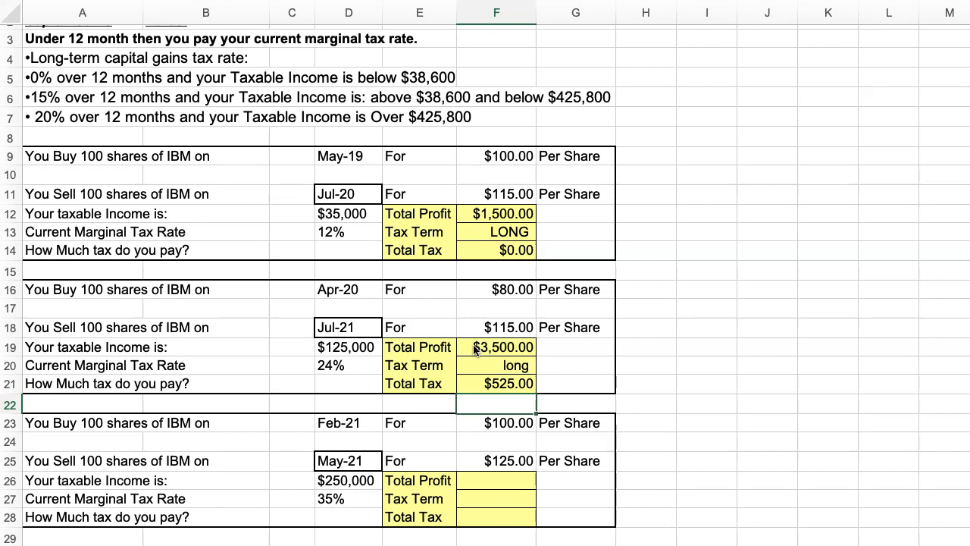
left_click(333, 365)
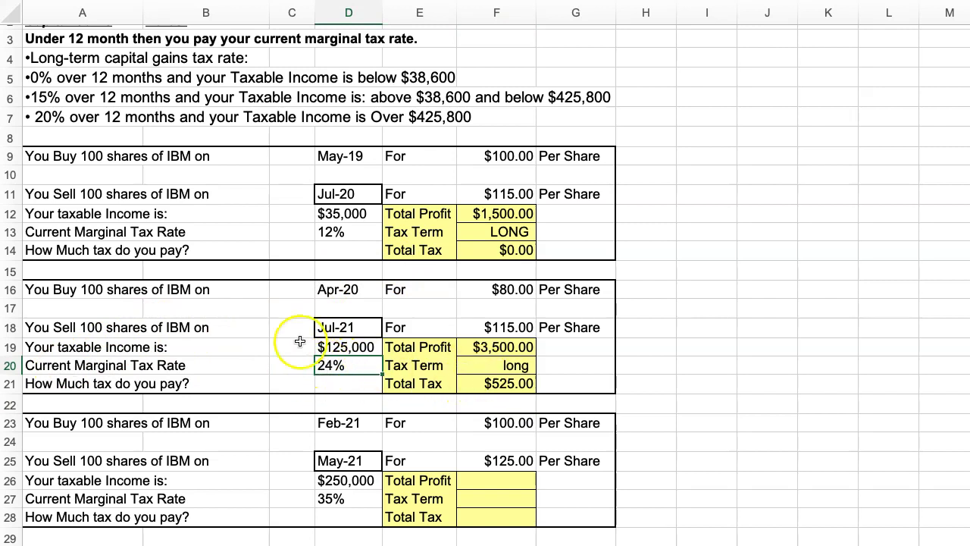
scroll(376, 308, "down", 1)
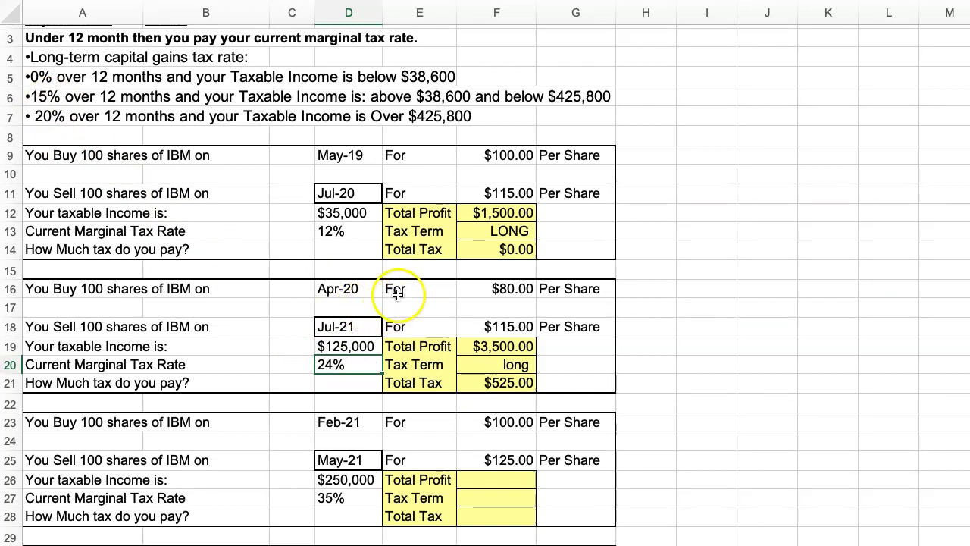
left_click(292, 359)
scroll(442, 368, "down", 1)
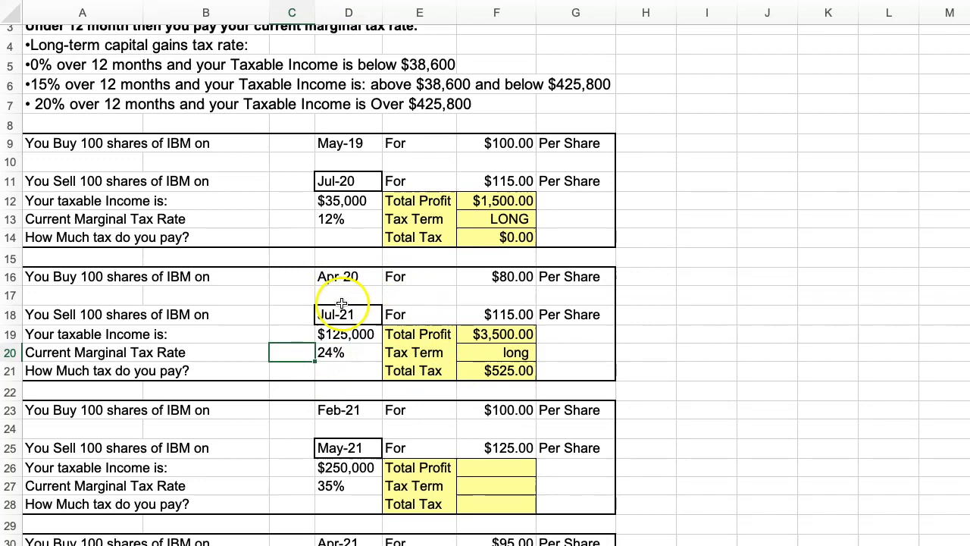
scroll(345, 311, "down", 3)
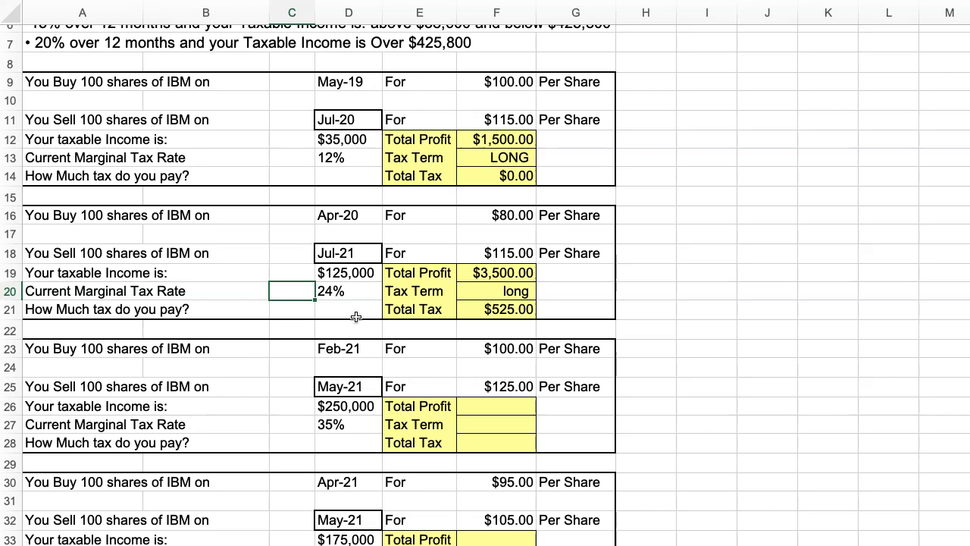
- Enter +(F25-F23)*100 in F26 so the third trade's Total Profit shows $2,500.00
scroll(378, 355, "down", 1)
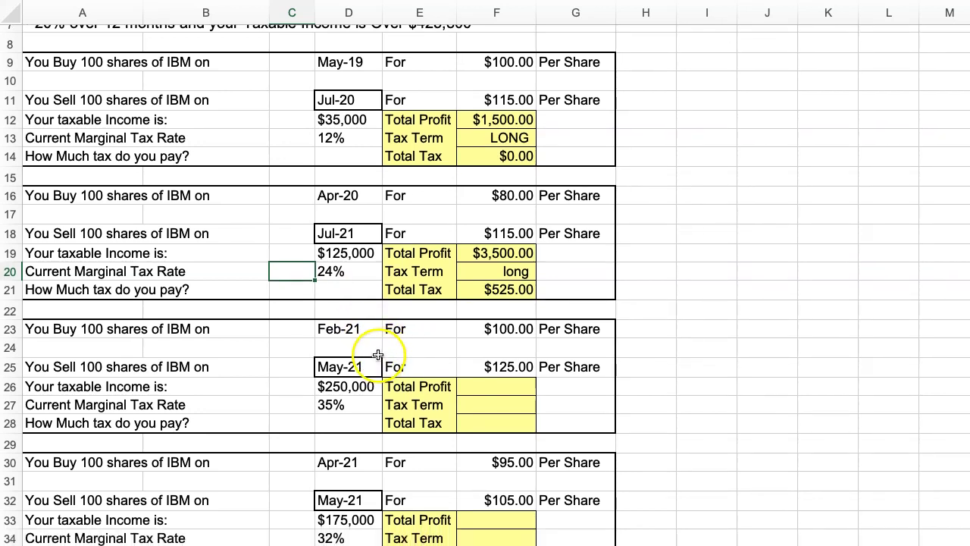
left_click(481, 386)
type("+")
left_click(482, 370)
key("BackSpace")
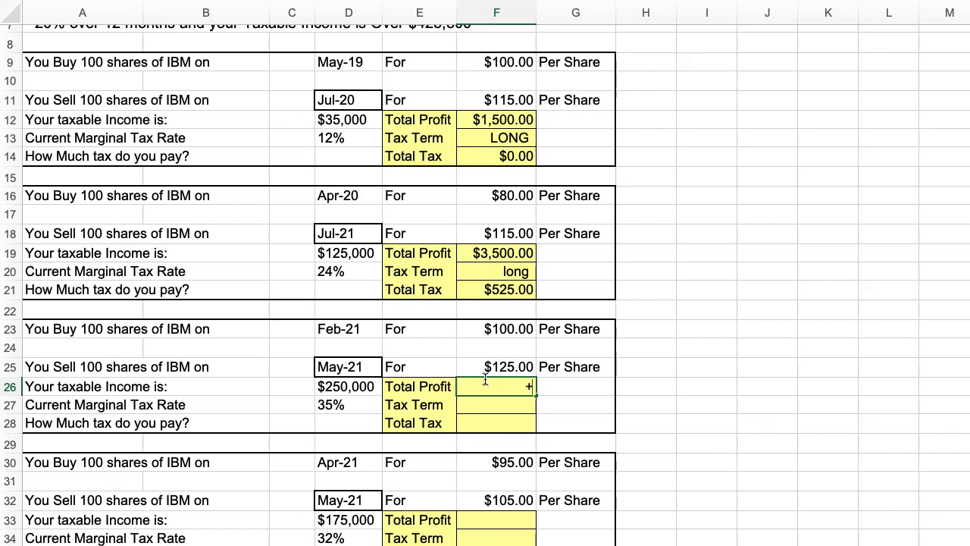
type("(")
left_click(482, 369)
type("-")
left_click(476, 330)
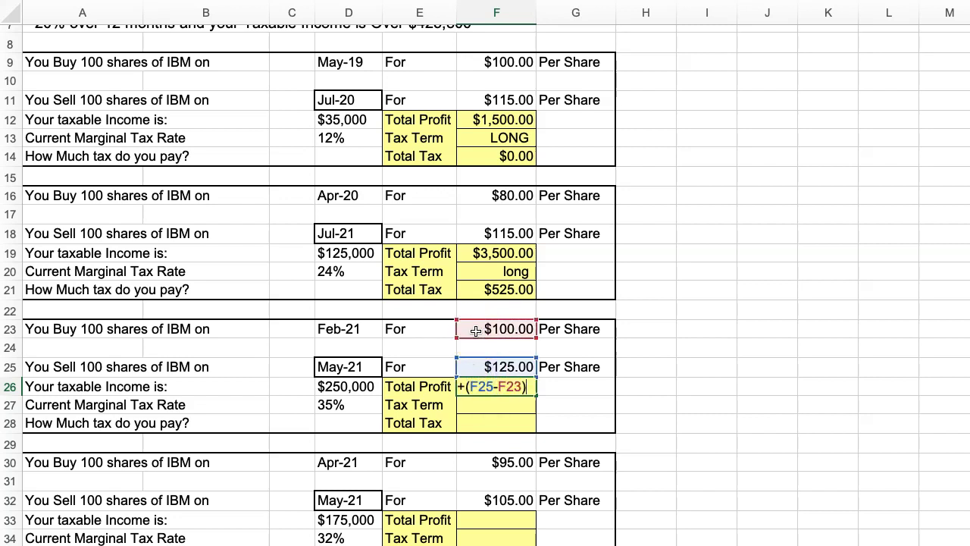
type(")*100")
key("Return")
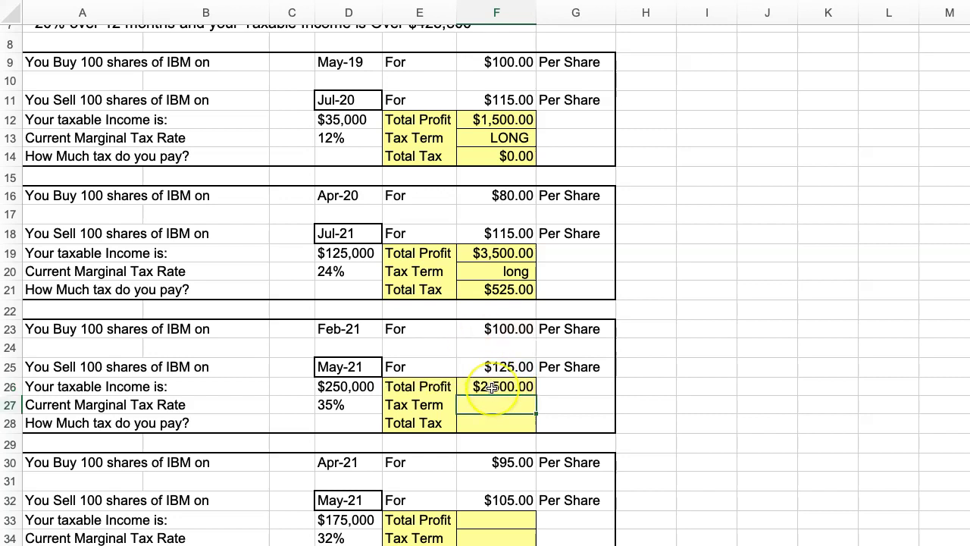
- Compare the Feb-21 purchase and May-21 sale dates and set F27's Tax Term to short
left_click(325, 329)
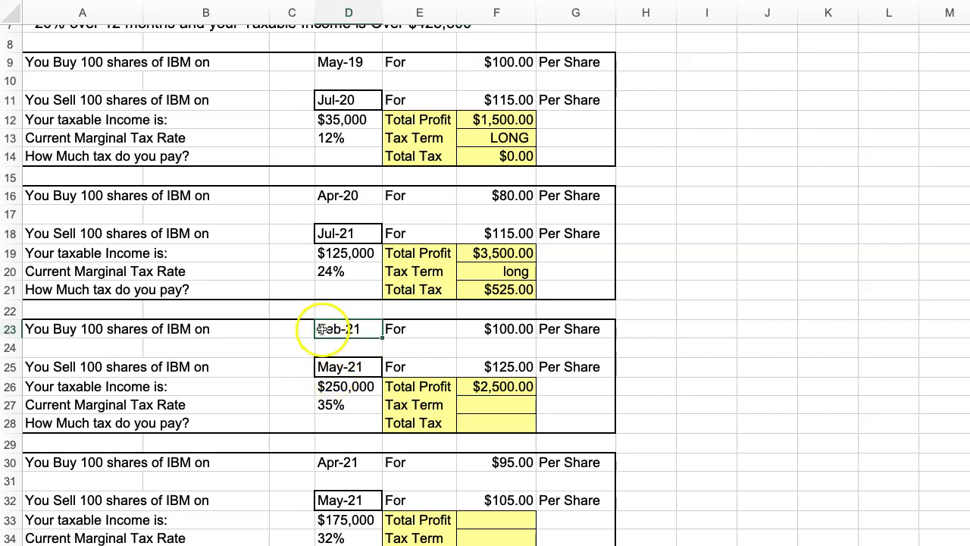
key("Down")
left_click(328, 370)
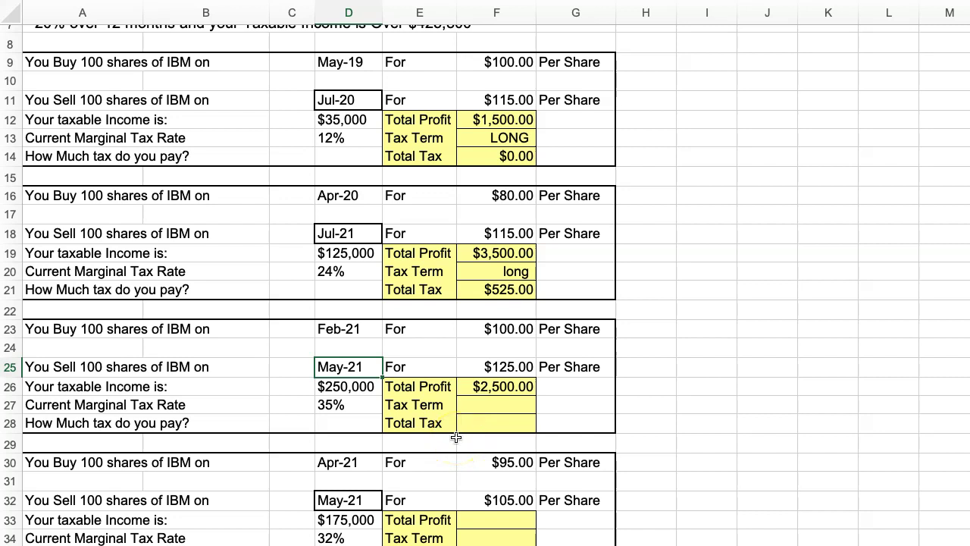
left_click(476, 402)
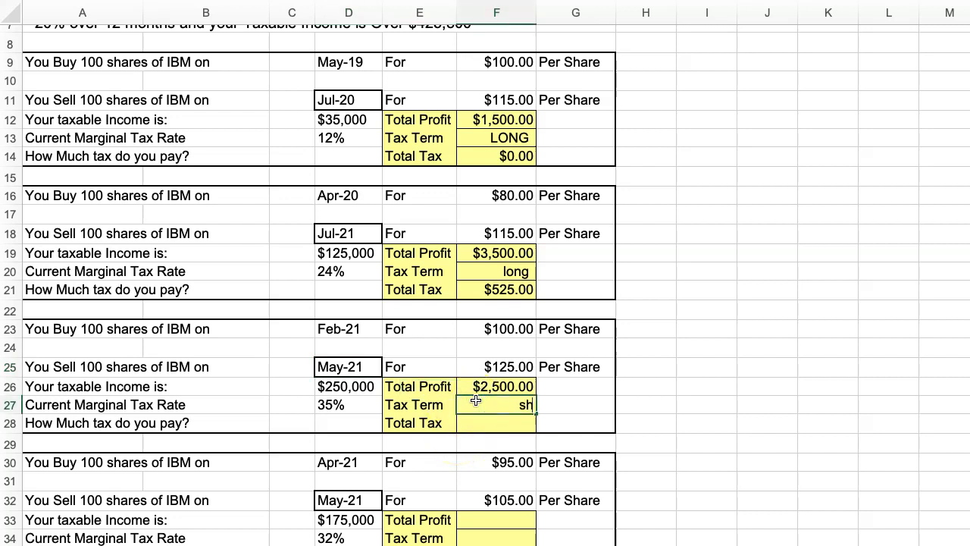
key("Return")
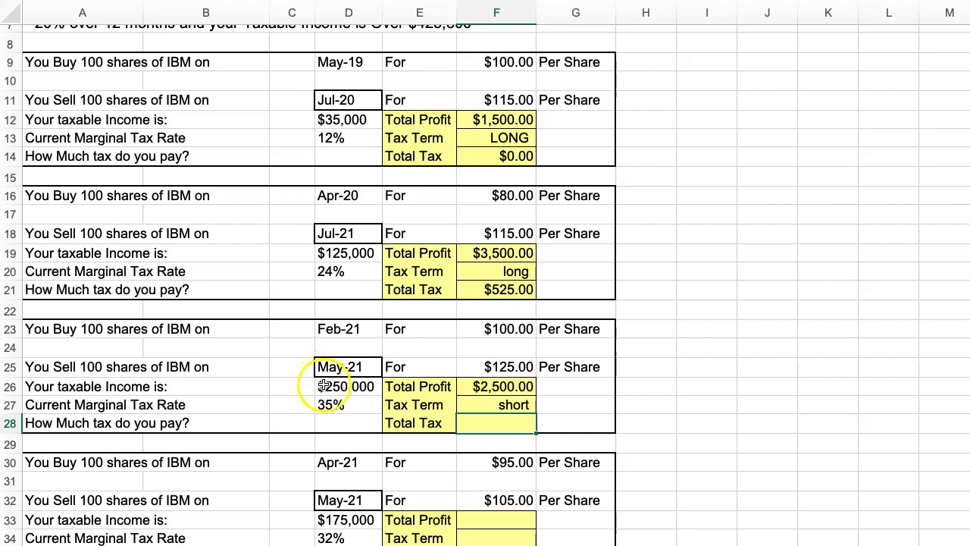
- Enter +F26*D27 in F28 so the third trade's Total Tax shows $875.00
scroll(297, 385, "up", 1)
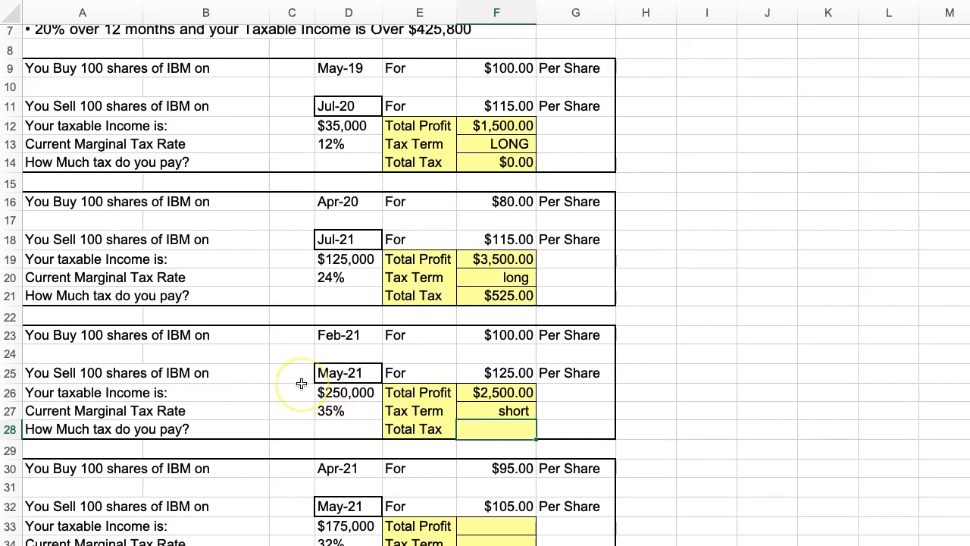
scroll(302, 384, "up", 5)
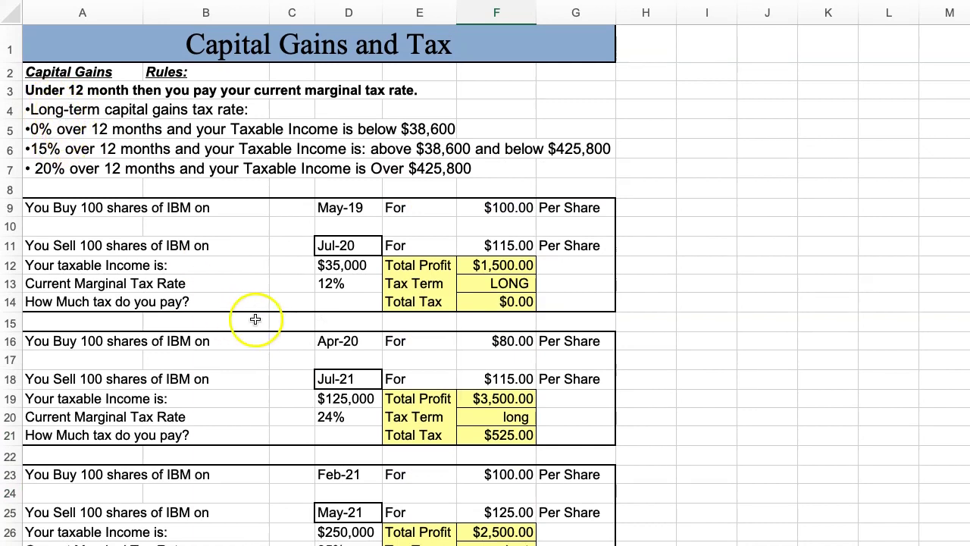
scroll(261, 379, "down", 4)
scroll(113, 432, "down", 1)
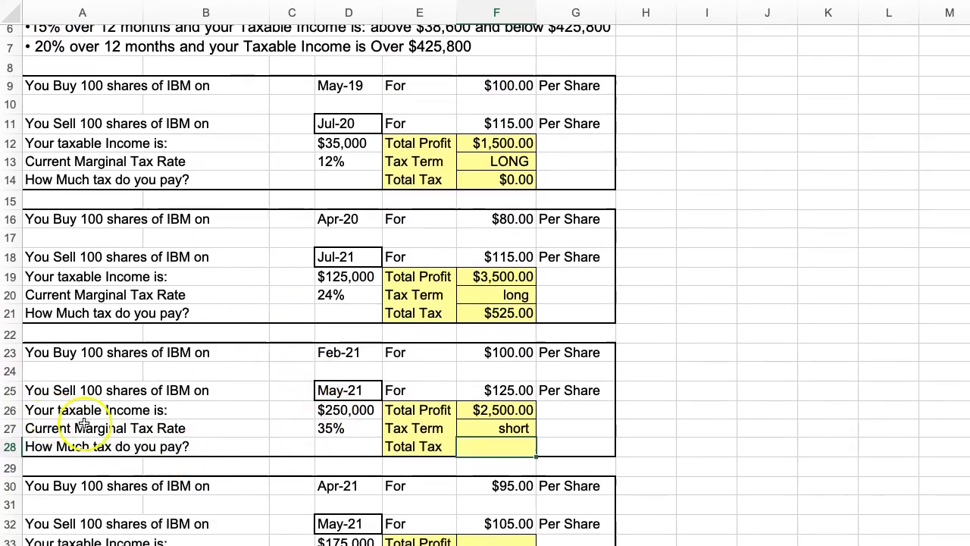
type("+")
left_click(473, 410)
type("*")
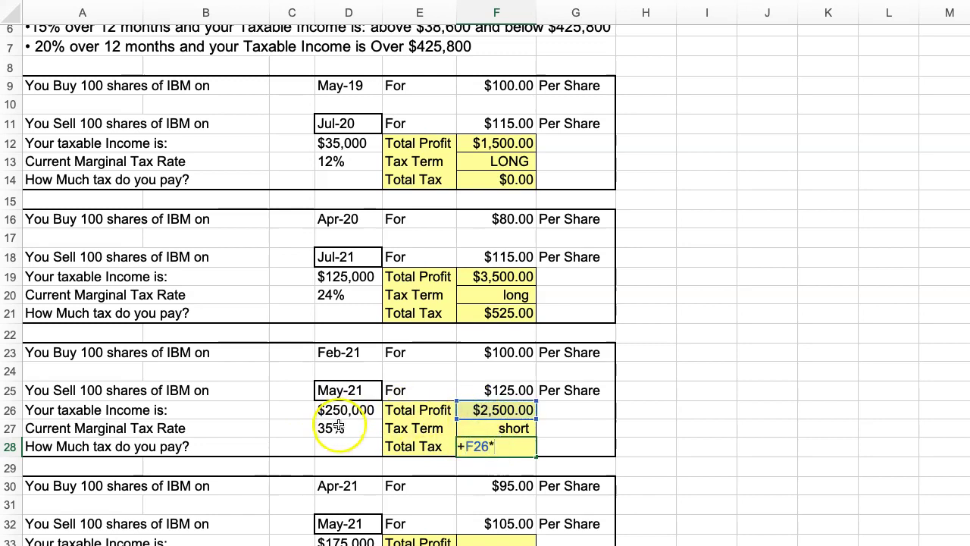
left_click(332, 428)
key("Return")
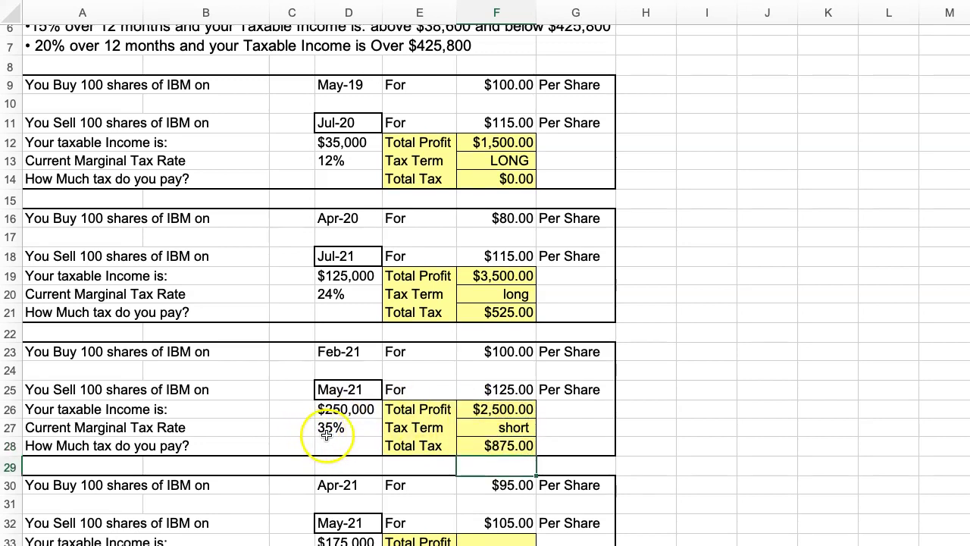
scroll(304, 424, "down", 2)
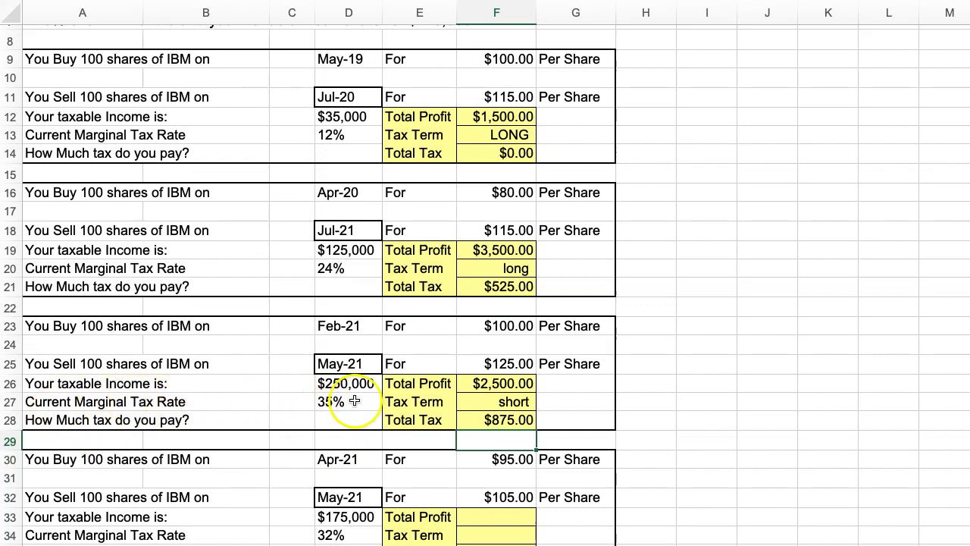
- Scroll through the IBM capital gains examples and their Total Profit, Tax Term and Total Tax results
scroll(493, 379, "down", 3)
scroll(497, 351, "down", 2)
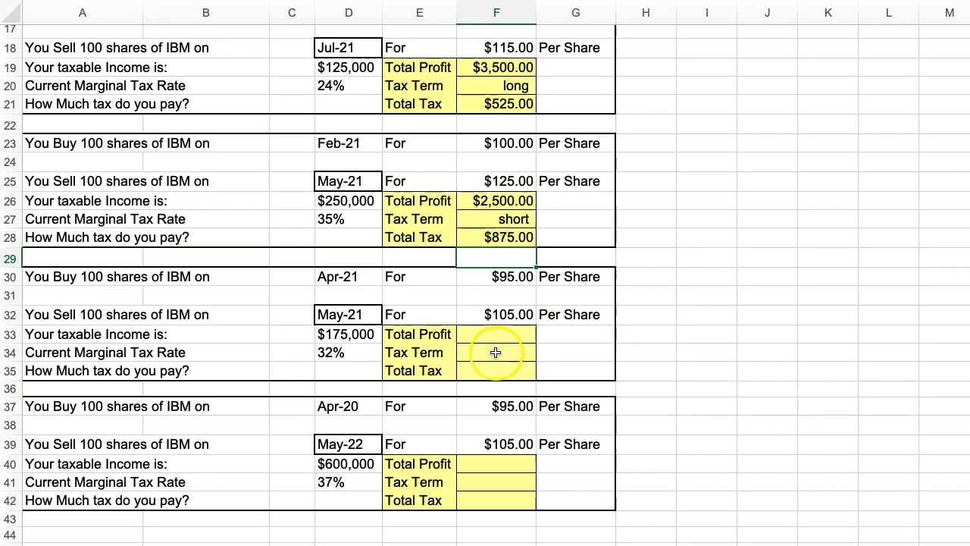
scroll(486, 342, "up", 5)
scroll(487, 348, "down", 3)
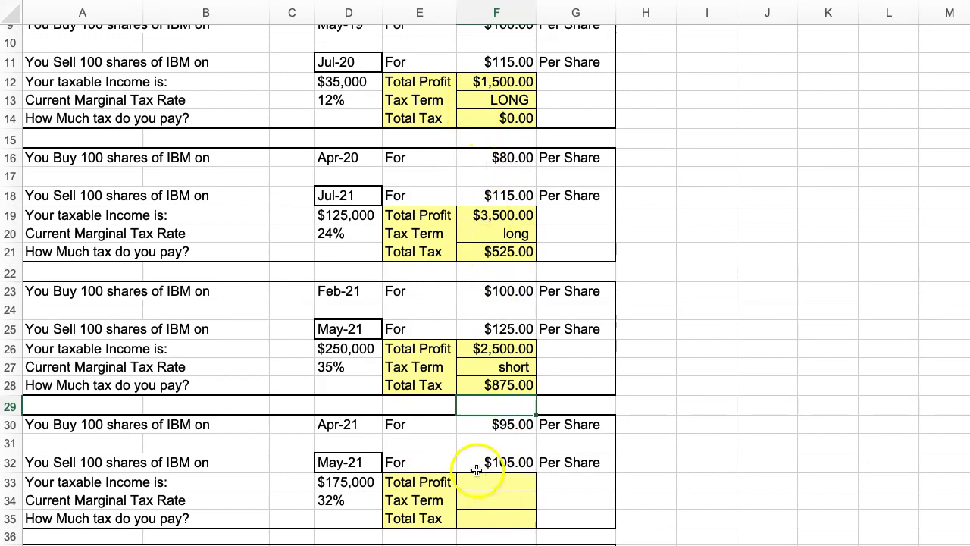
scroll(460, 429, "down", 4)
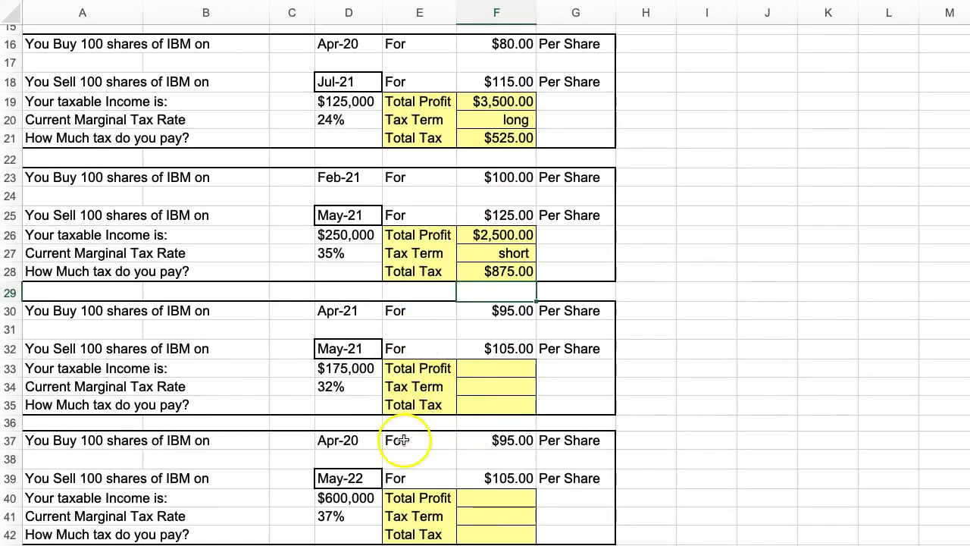
scroll(396, 444, "up", 6)
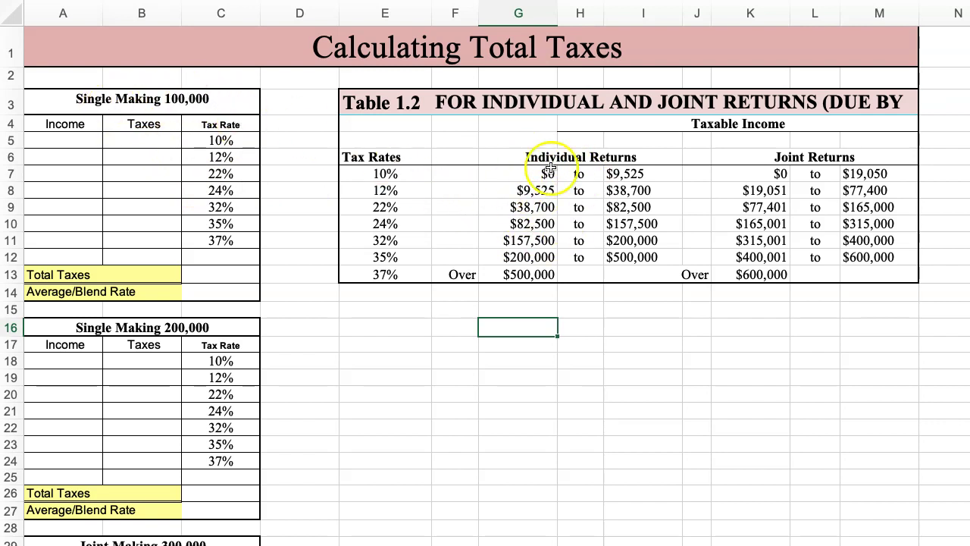
- Rename the tax table header to 'Single/Individual Returns' and highlight the 24% bracket row starting at $82,500
left_click(531, 157)
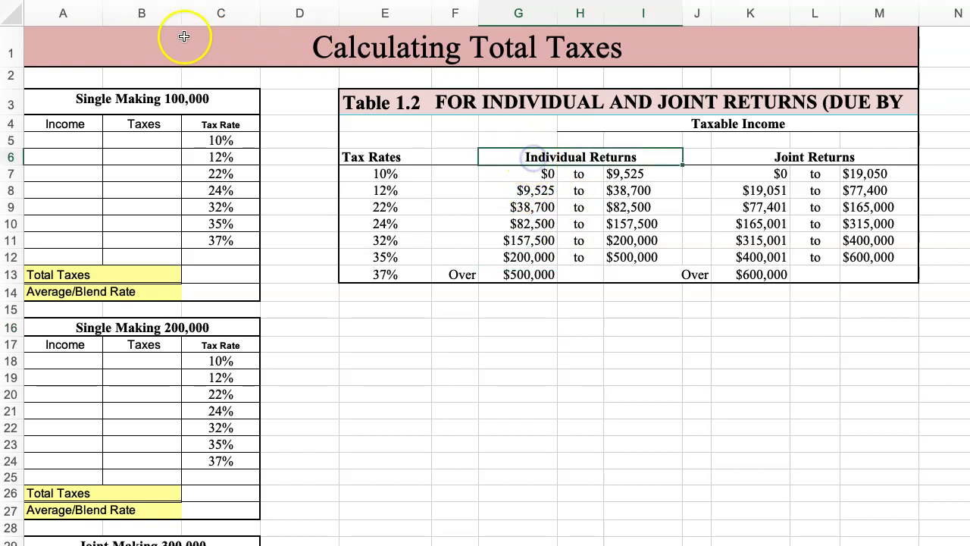
key("ctrl+b")
type("Single")
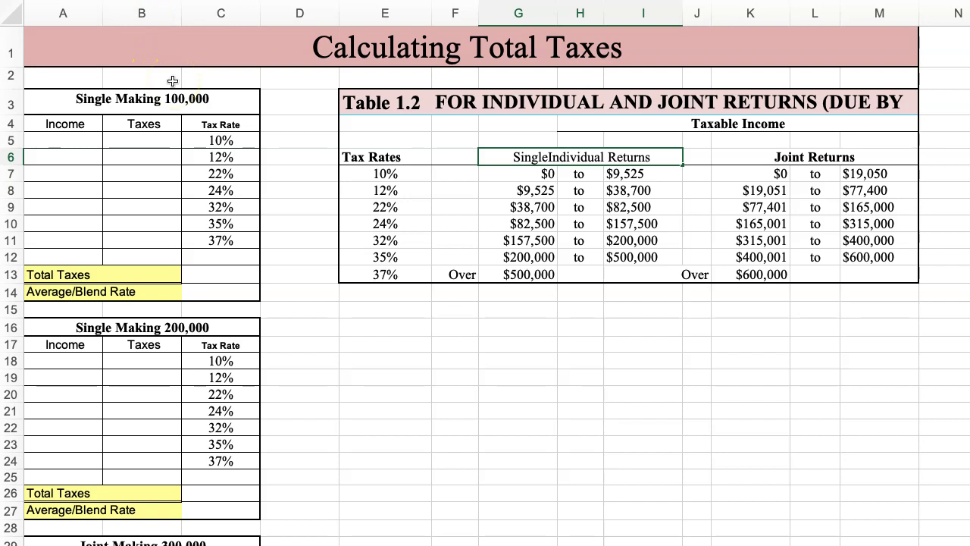
type("/")
left_click(489, 392)
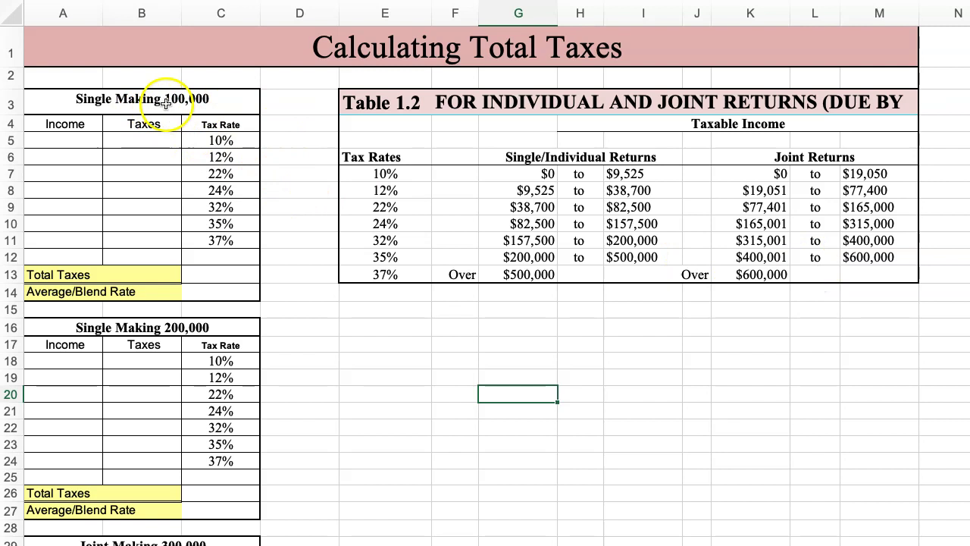
mouse_move(382, 223)
left_mouse_down()
mouse_move(620, 223)
mouse_move(397, 223)
left_mouse_up()
left_click(495, 224)
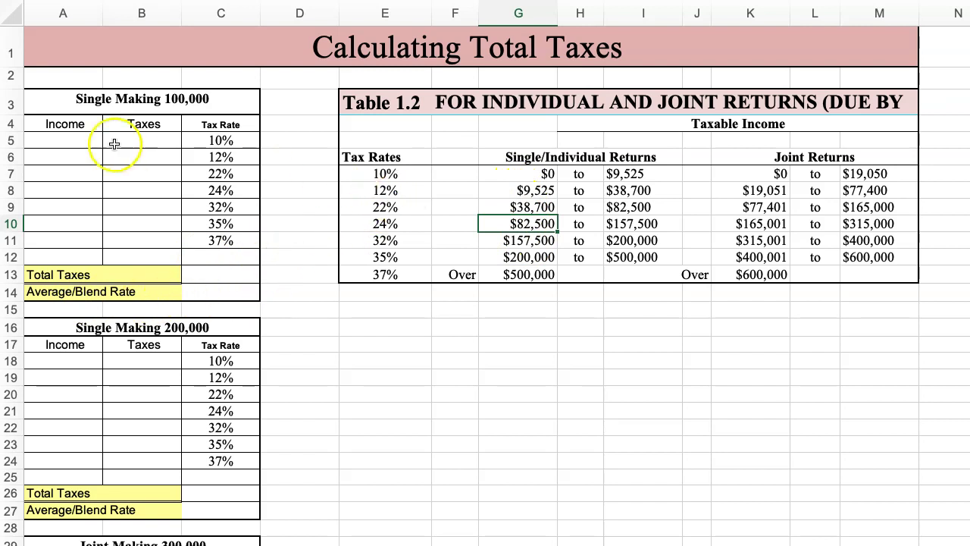
- Fill the first row with income =I7-G7 ($9,525) and its 10% tax =A5*C5 ($952.50)
left_click(66, 141)
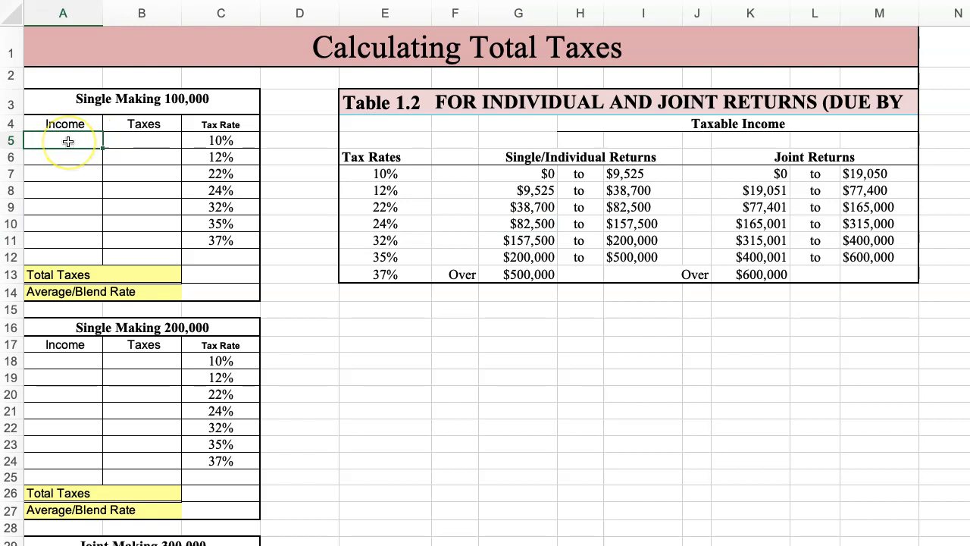
type("+")
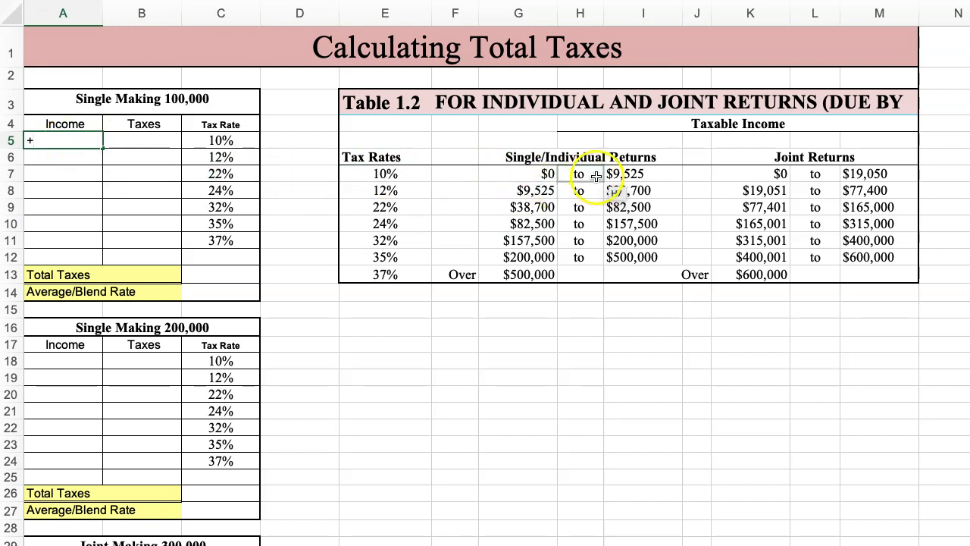
left_click(633, 174)
key("Return")
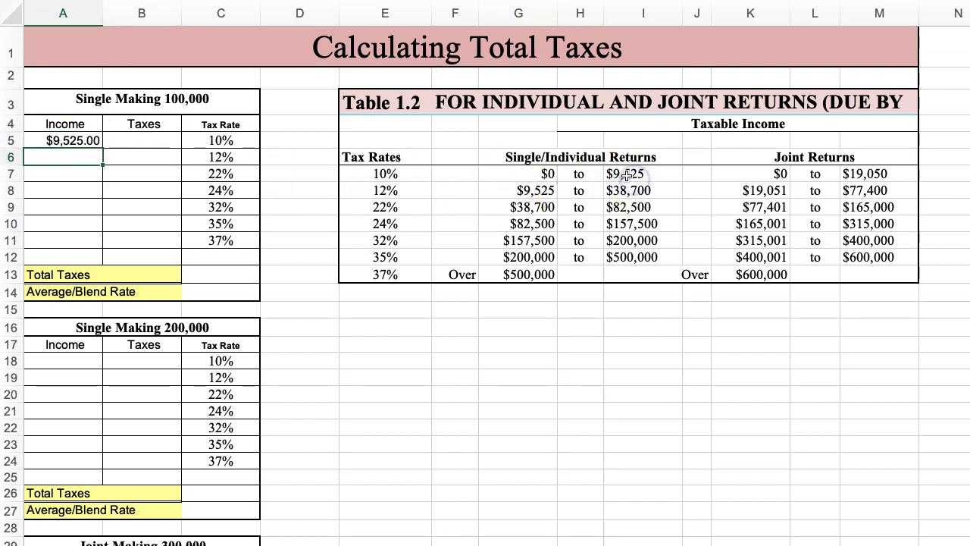
left_click(79, 141)
type("+")
left_click(610, 174)
type("-")
left_click(517, 168)
key("Return")
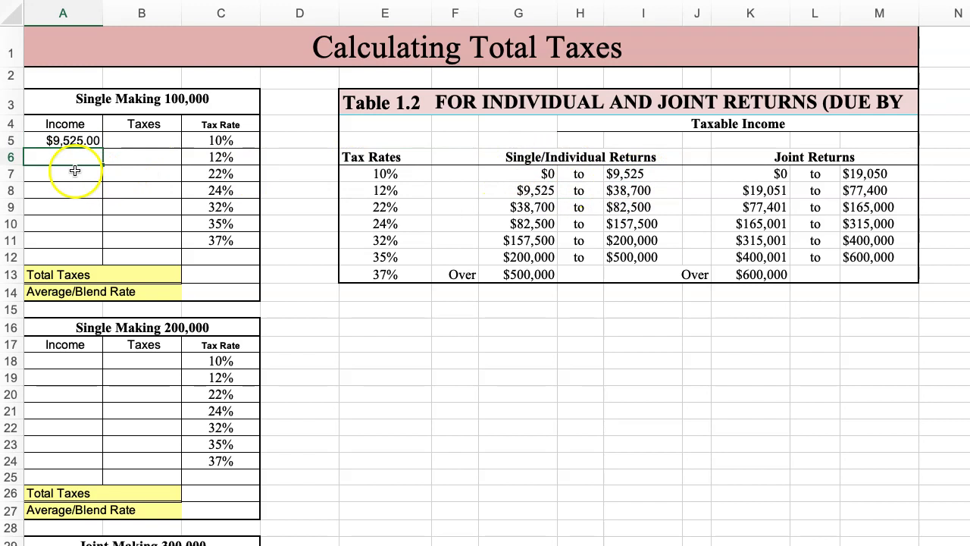
left_click(141, 141)
type("+")
left_click(61, 141)
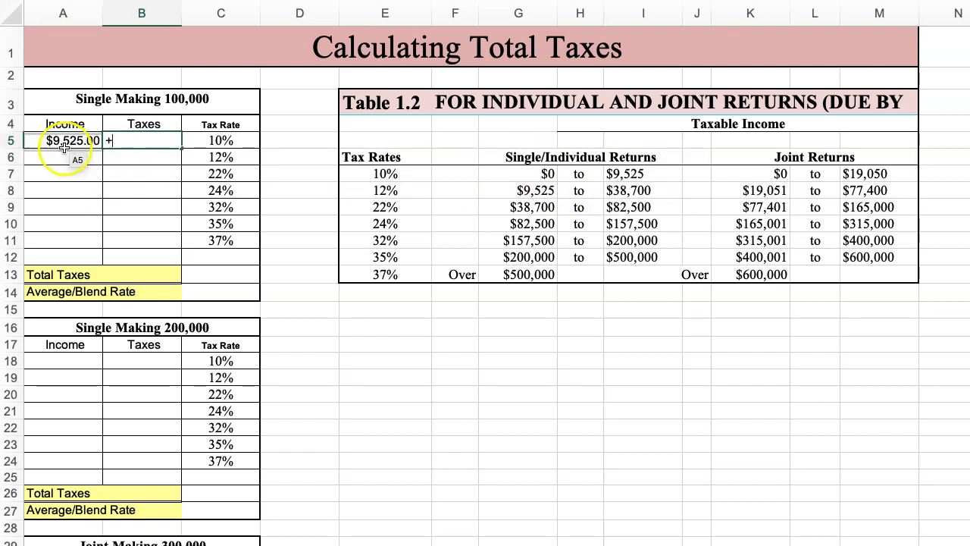
type("*")
left_click(205, 139)
key("Return")
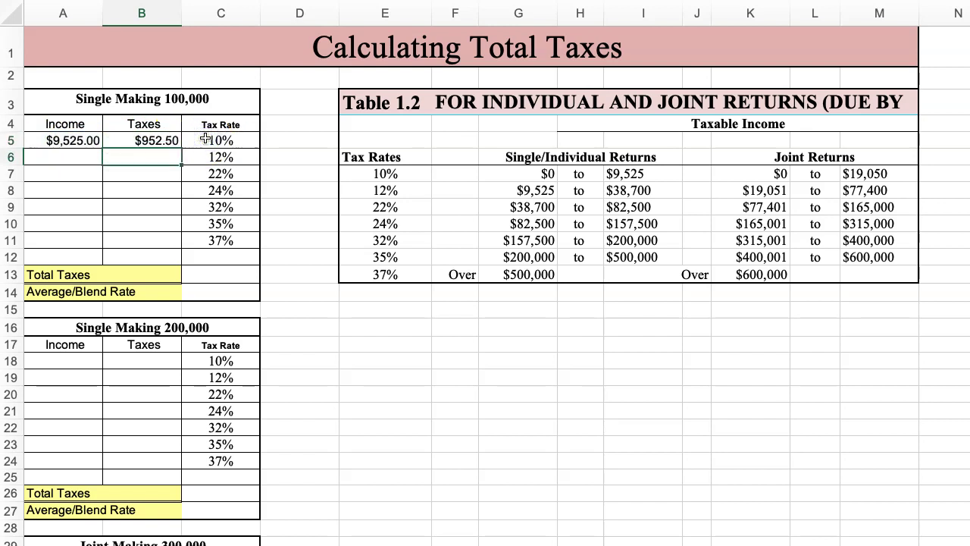
- Fill the second row with income =I8-G8 ($29,175) and its 12% tax =A6*C6 ($3,501.00)
left_click(65, 156)
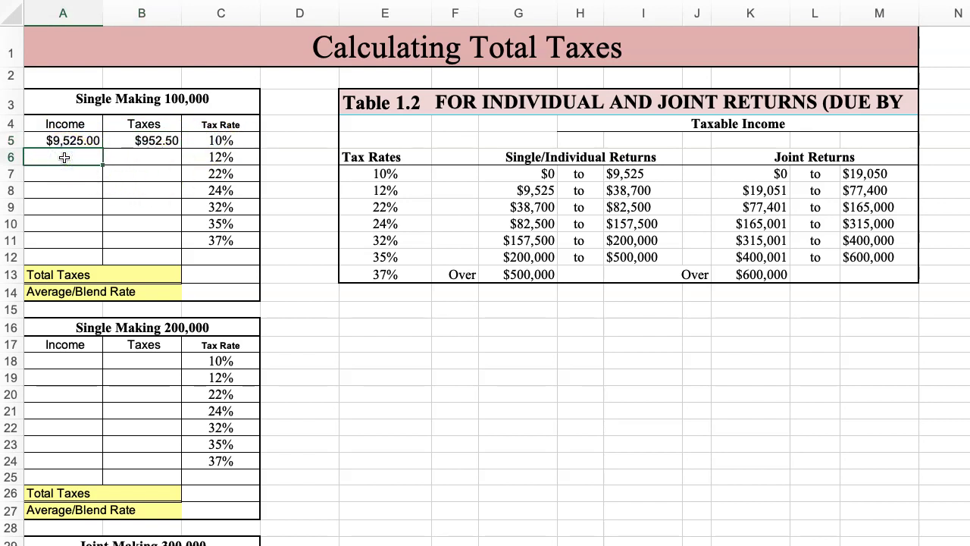
type("+")
left_click(630, 193)
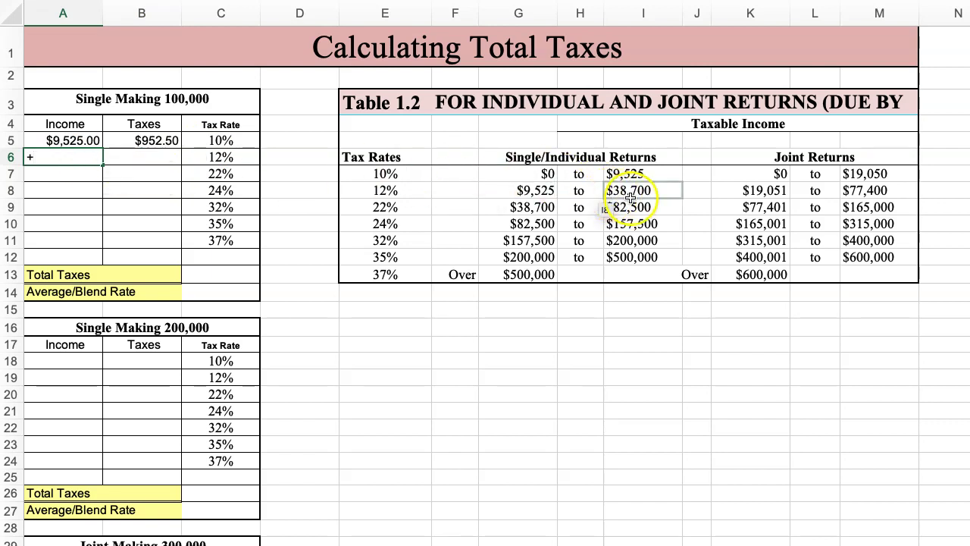
type("-")
left_click(523, 190)
key("Return")
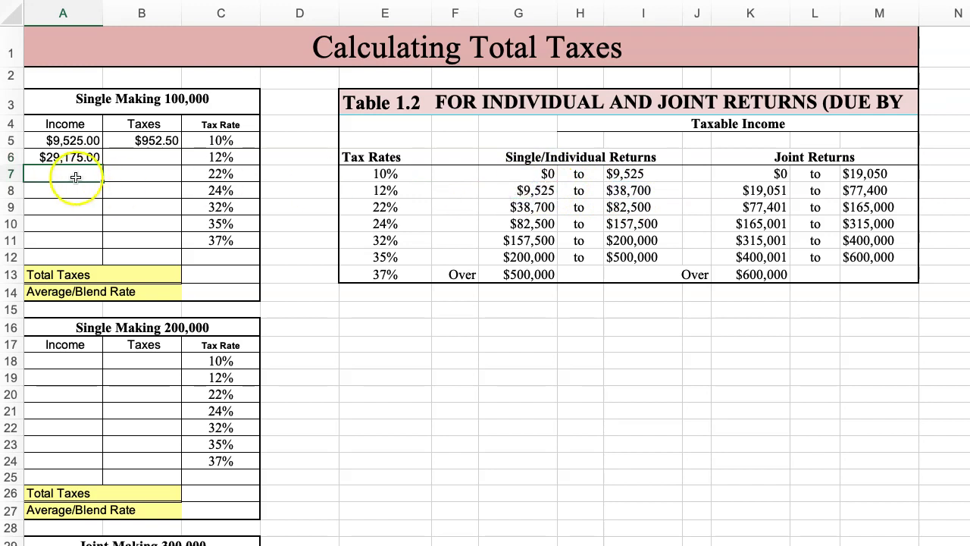
left_click_drag(507, 189, 622, 195)
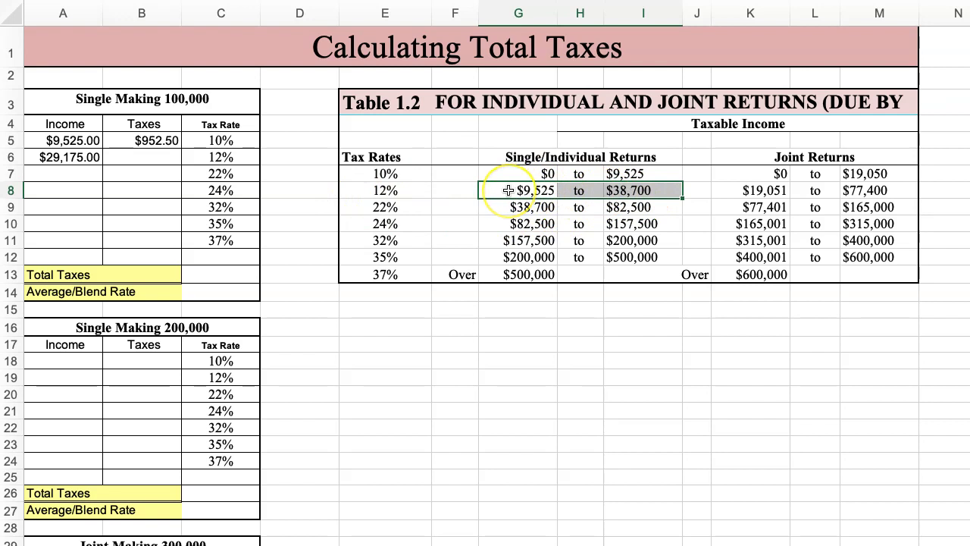
left_click(71, 161)
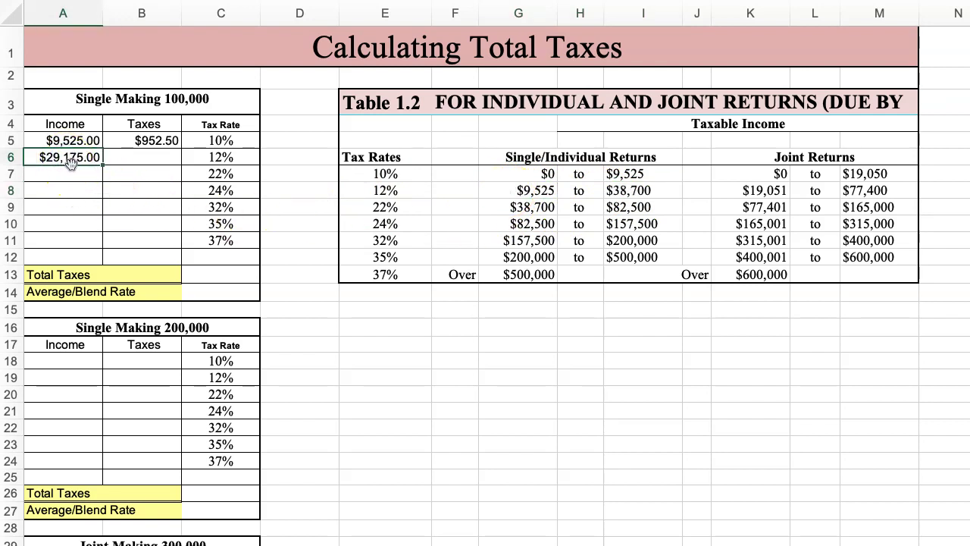
left_click(132, 157)
left_click(70, 161)
type("*")
left_click(220, 157)
key("Return")
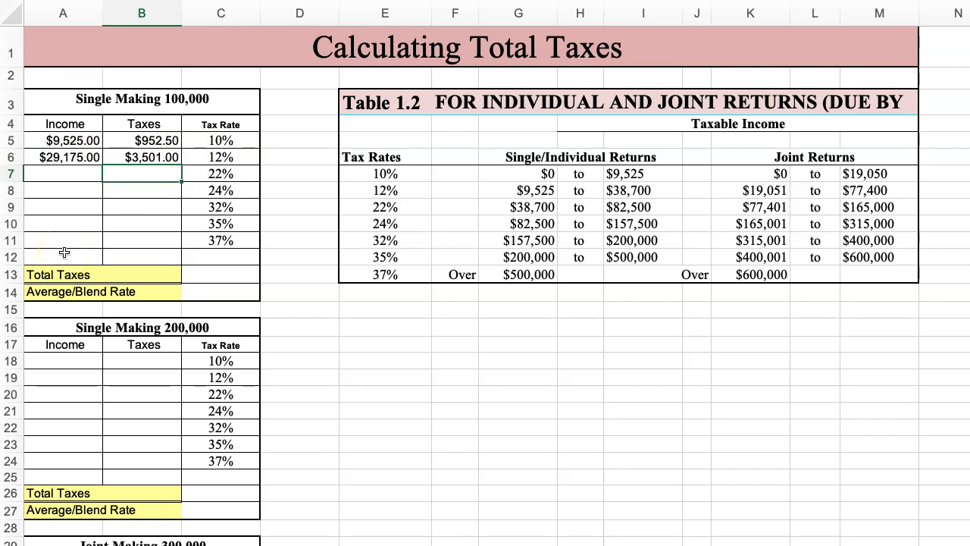
left_click(64, 252)
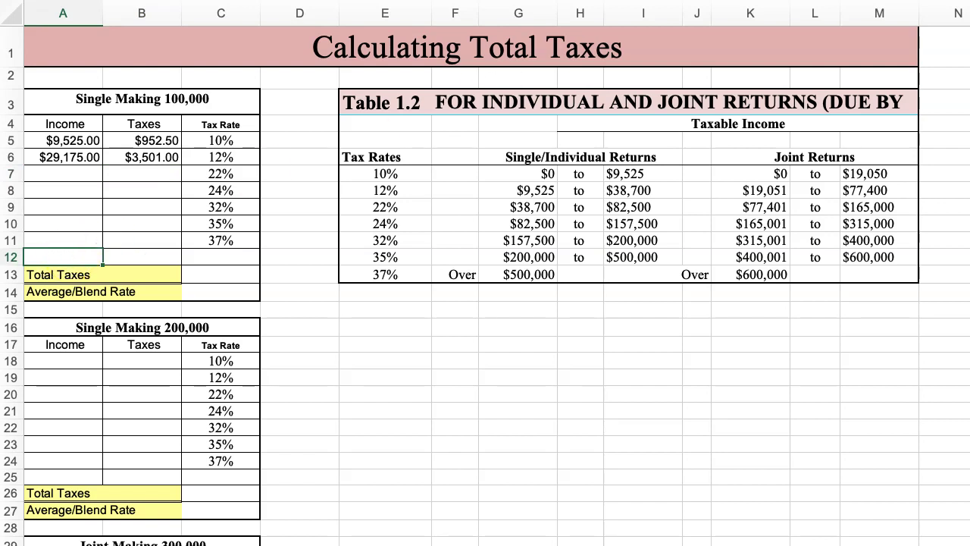
- AutoSum the incomes A5:A11 into A12, giving $38,700.00
key("super+shift+t")
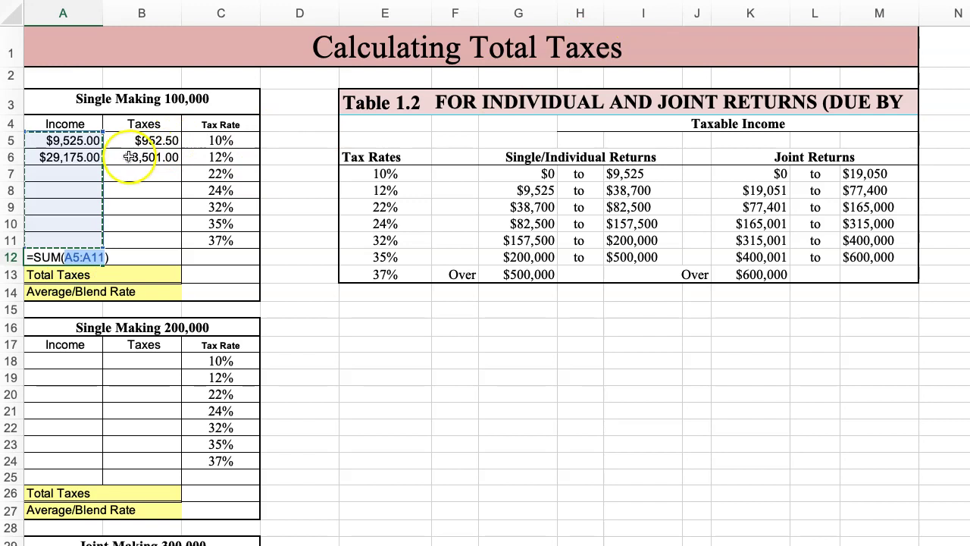
key("Return")
key("BackSpace")
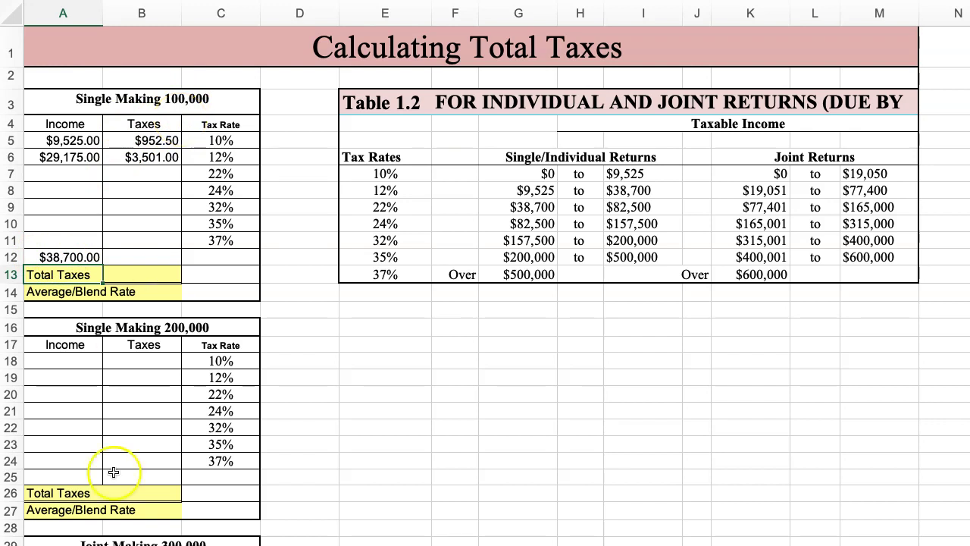
- Fill the third row with the $82,500 minus $38,700 income ($43,800) and its 22% tax ($9,636.00)
left_click(74, 173)
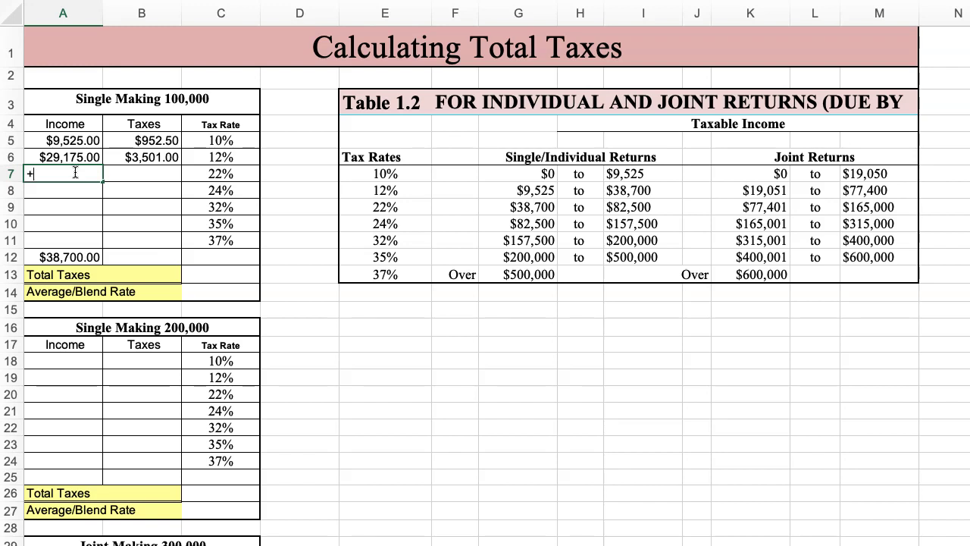
type("+")
left_click(615, 207)
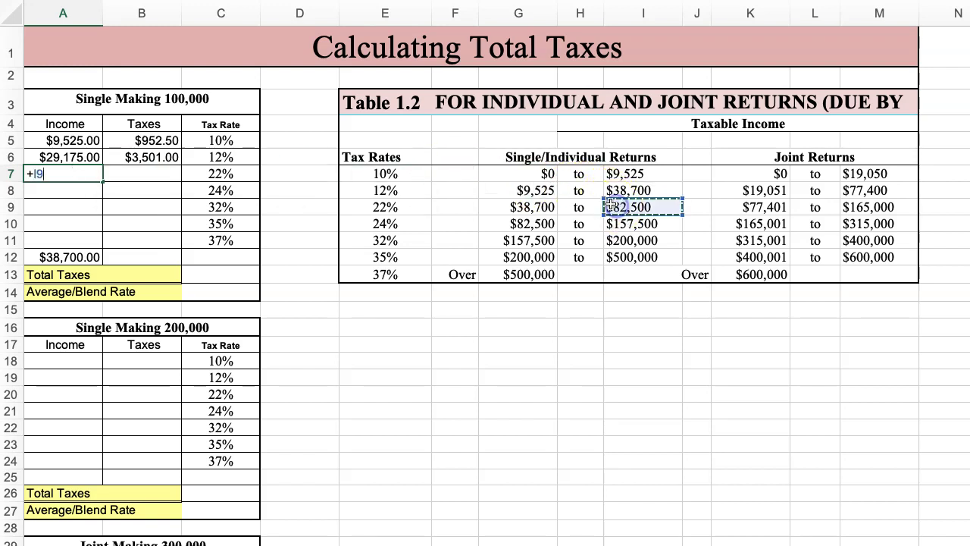
type("-")
left_click(528, 207)
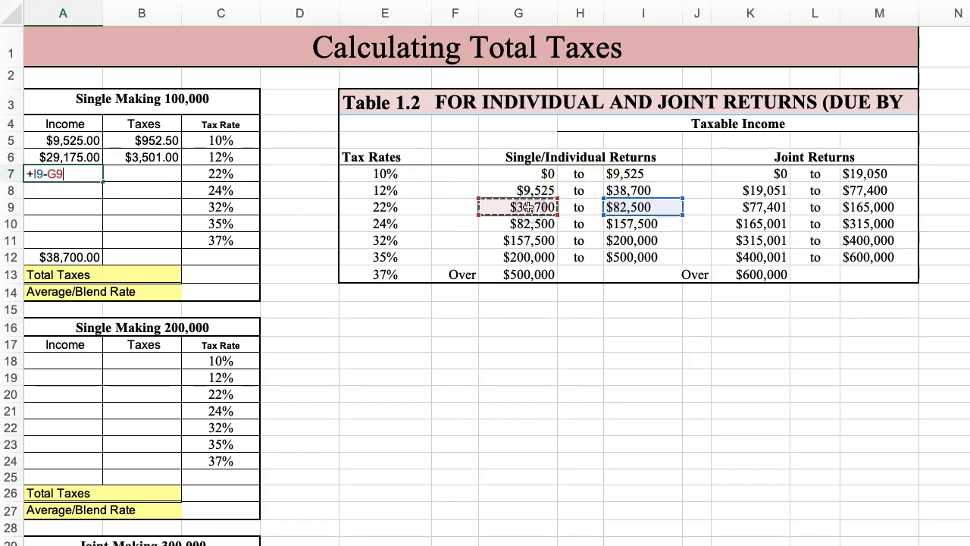
key("Return")
left_click(141, 174)
type("+")
left_click(67, 174)
type("*")
left_click(219, 174)
key("Return")
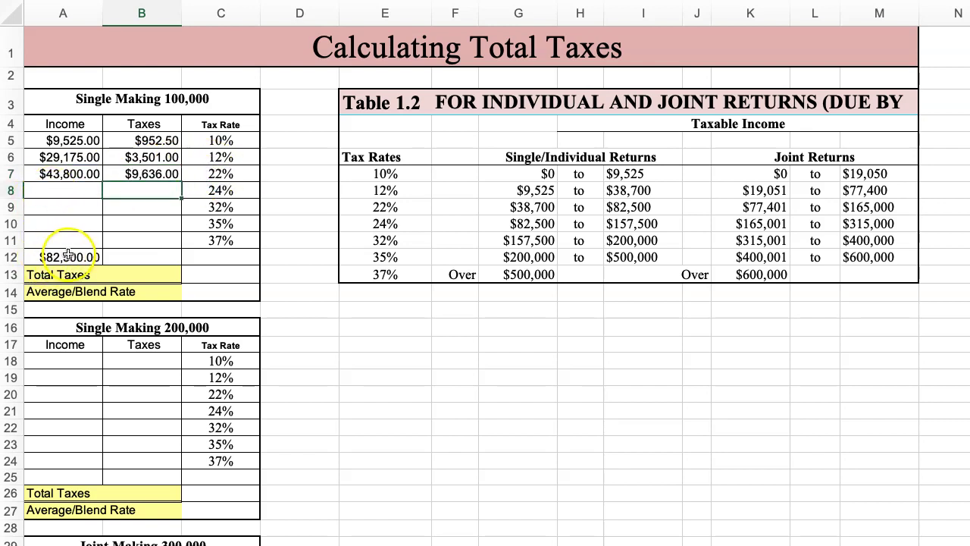
- Fill the fourth row with income 100000 minus $82,500 ($17,500) and its 24% tax ($4,200.00)
left_click(54, 195)
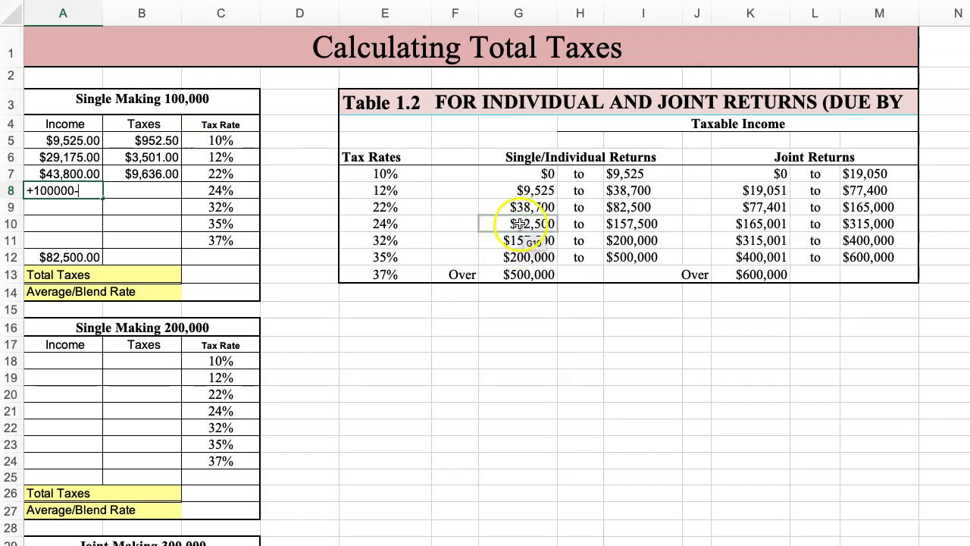
left_click(519, 223)
key("Return")
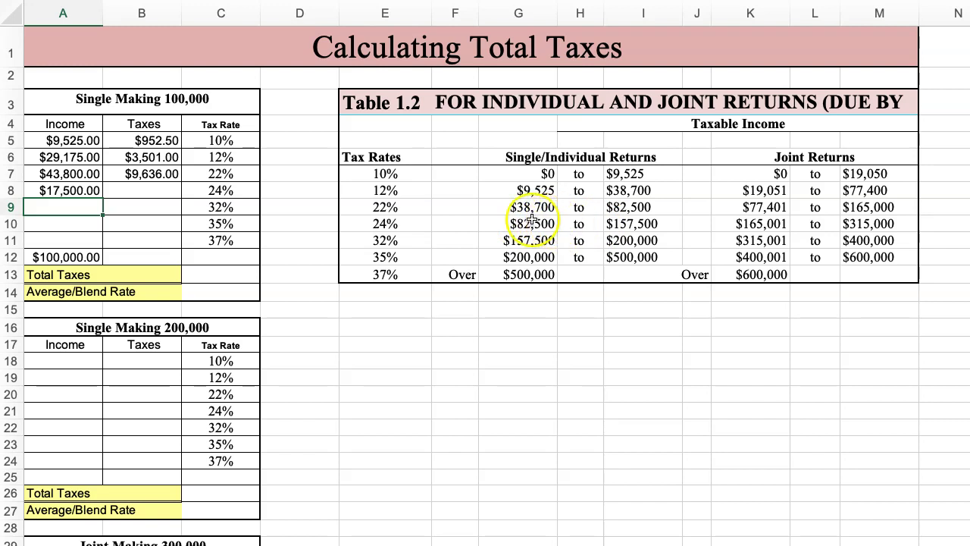
left_click(153, 189)
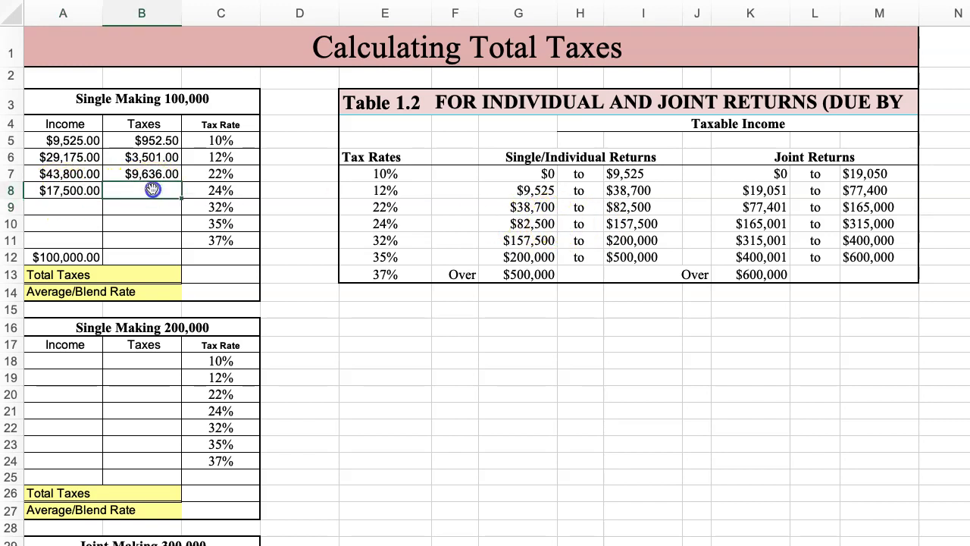
type("+")
left_click(66, 190)
type("*")
left_click(209, 189)
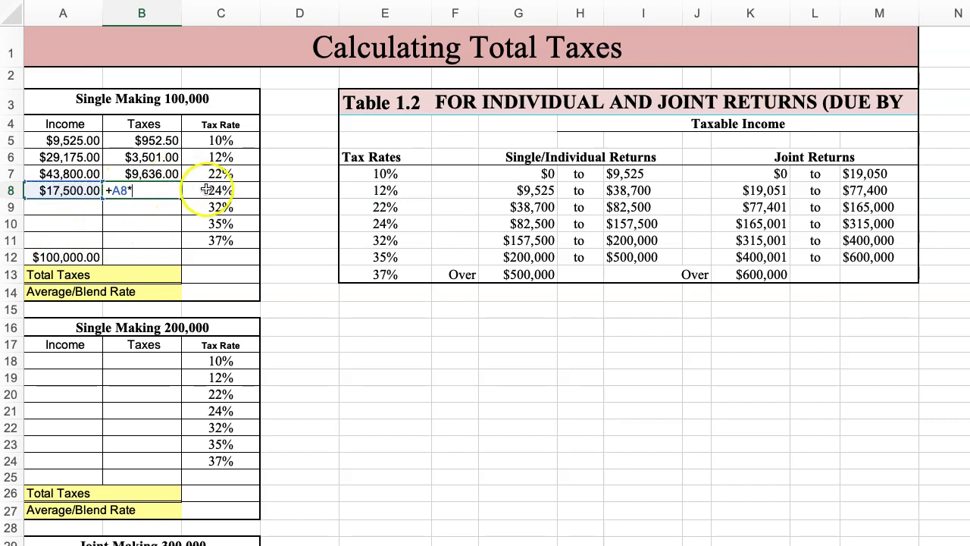
key("Return")
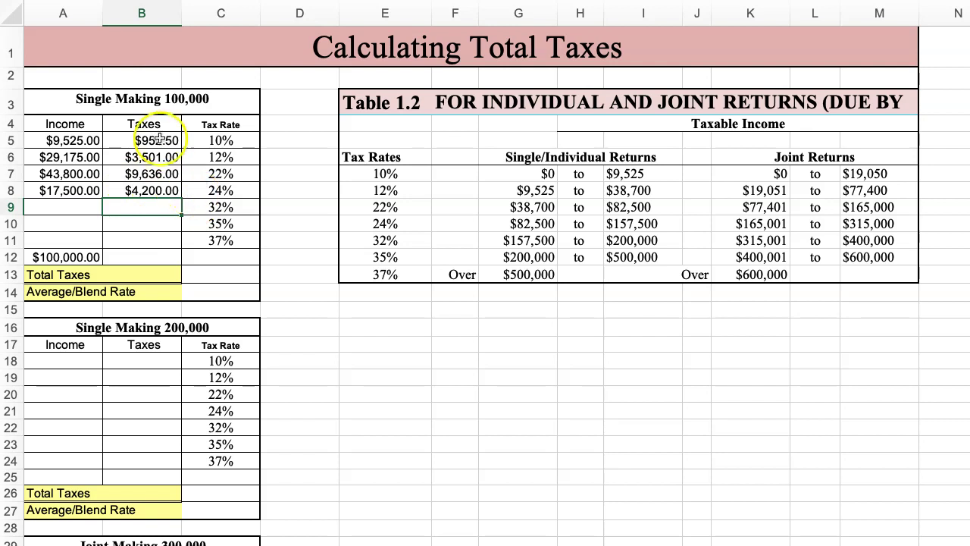
left_click(144, 274)
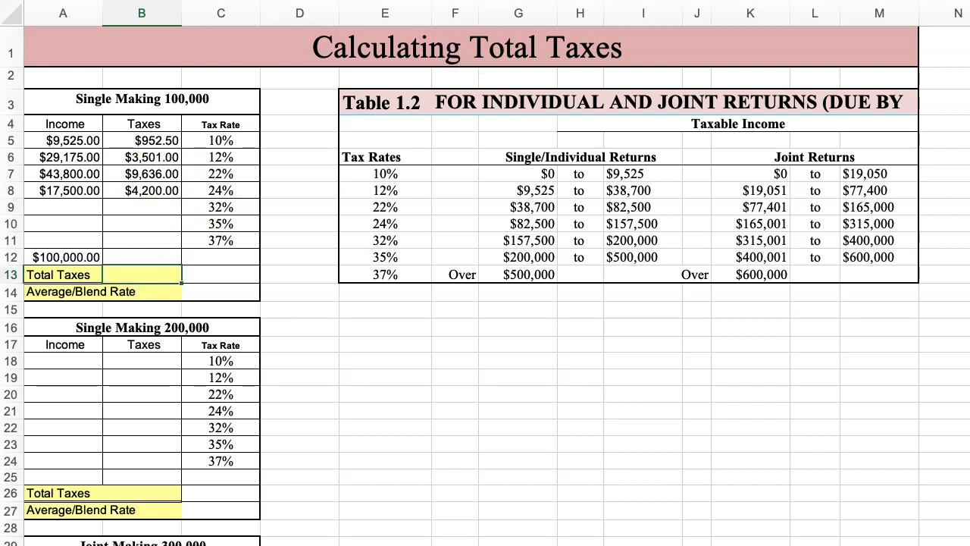
- AutoSum the taxes into B13, giving Total Taxes of $18,289.50
key("super+shift+t")
key("Return")
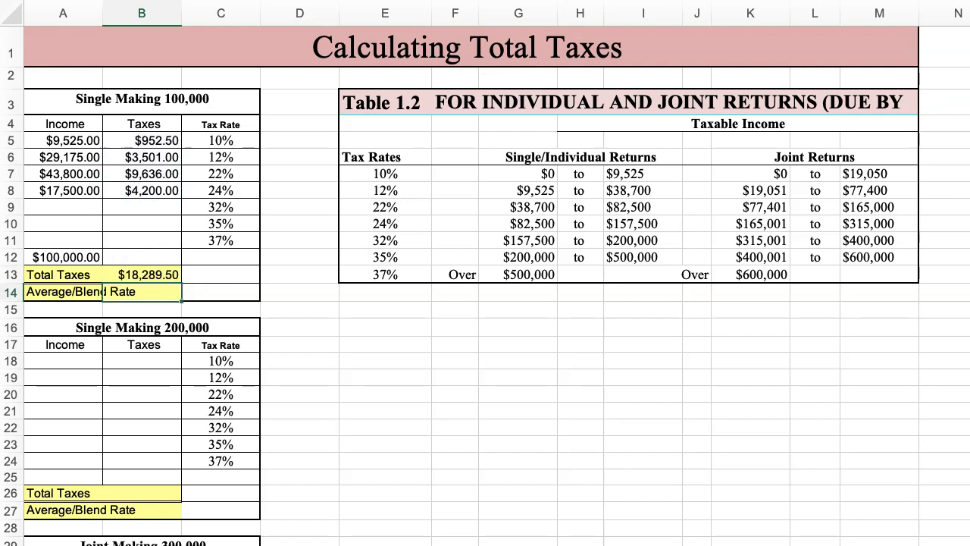
left_click(142, 274)
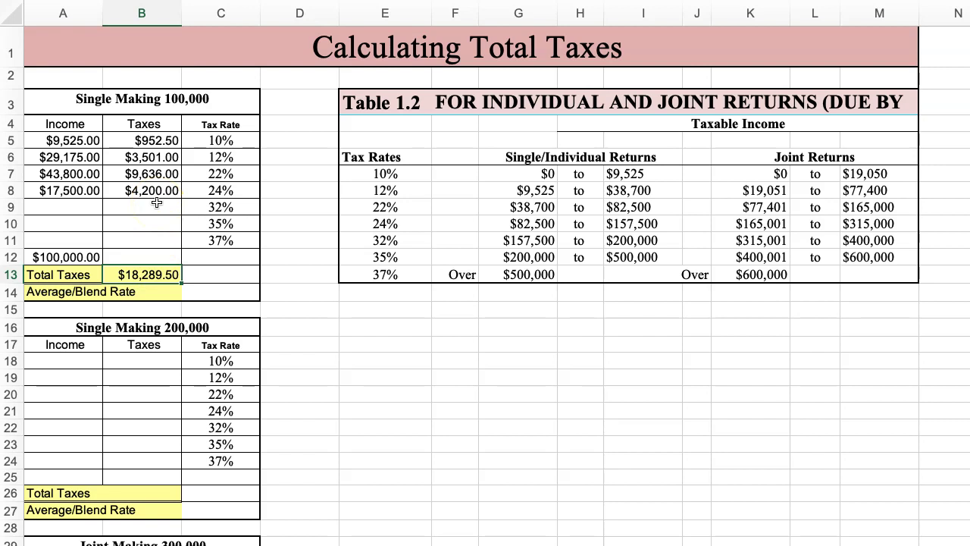
- Compute the Average/Blend Rate in C14 as =B13/A12, showing 18.3%
left_click(189, 295)
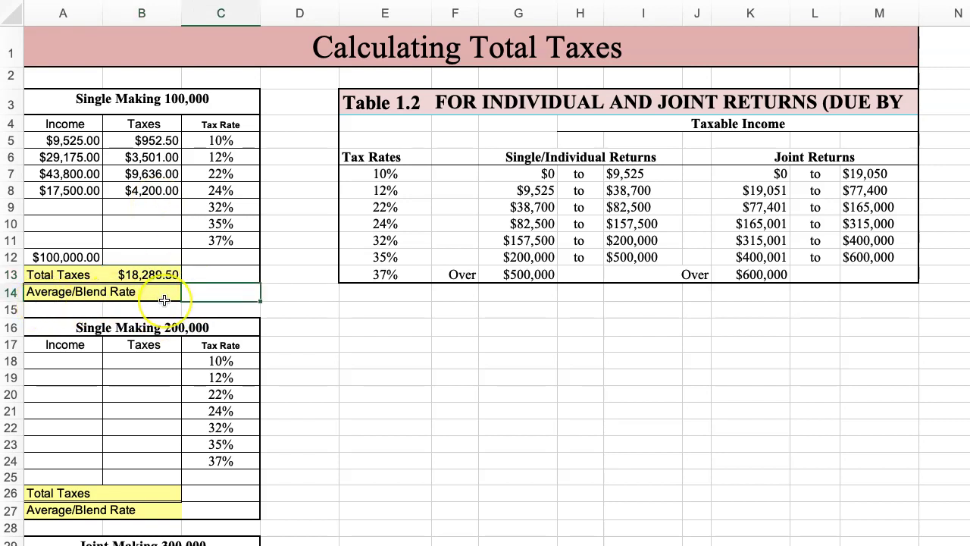
type("+")
left_click(148, 275)
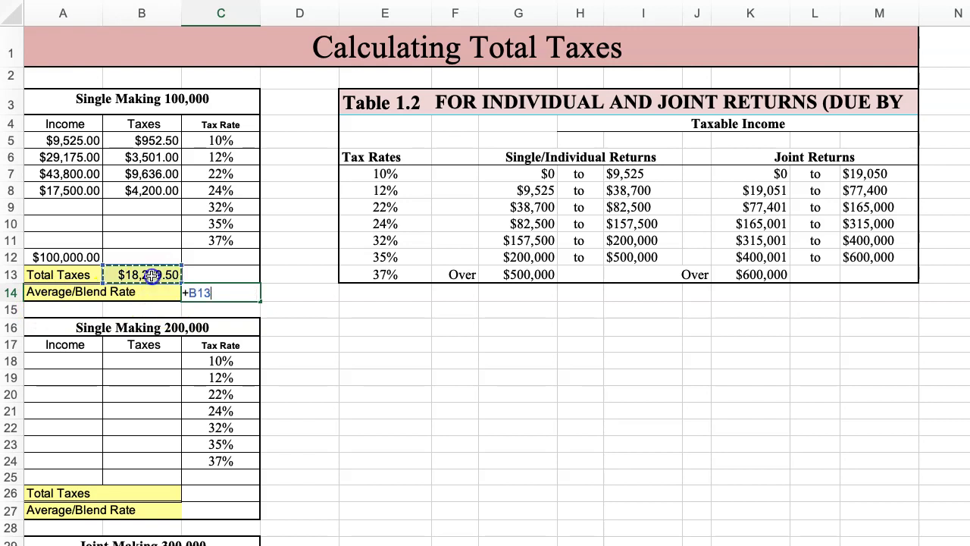
type("/")
left_click(65, 257)
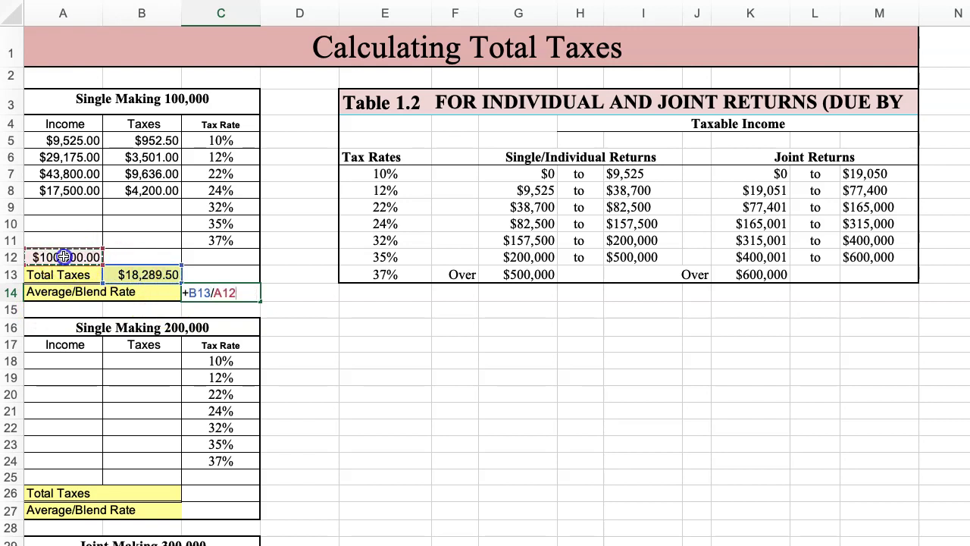
key("Return")
left_click(201, 296)
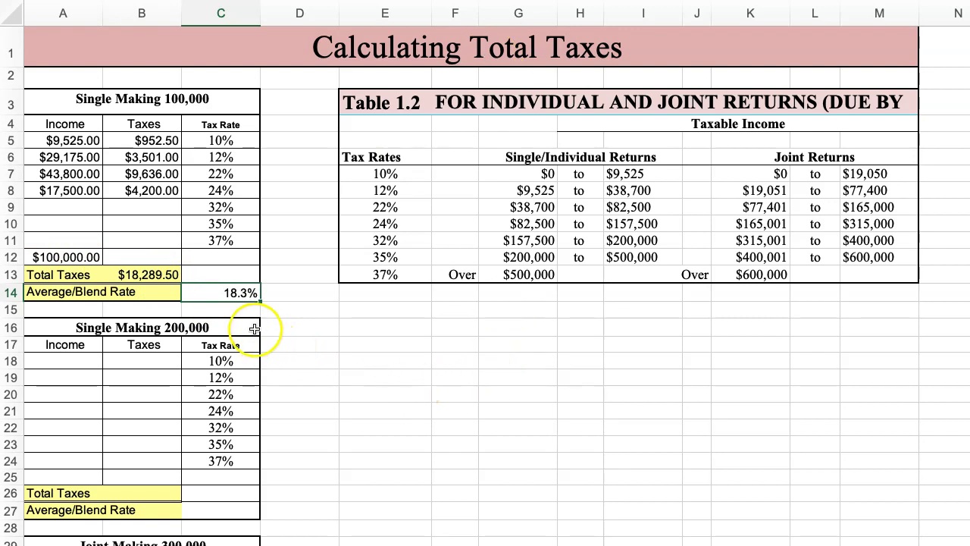
- Compare the 10%, 12%, 22% and 24% bracket rates against the 18.3% blend rate
left_click(203, 174)
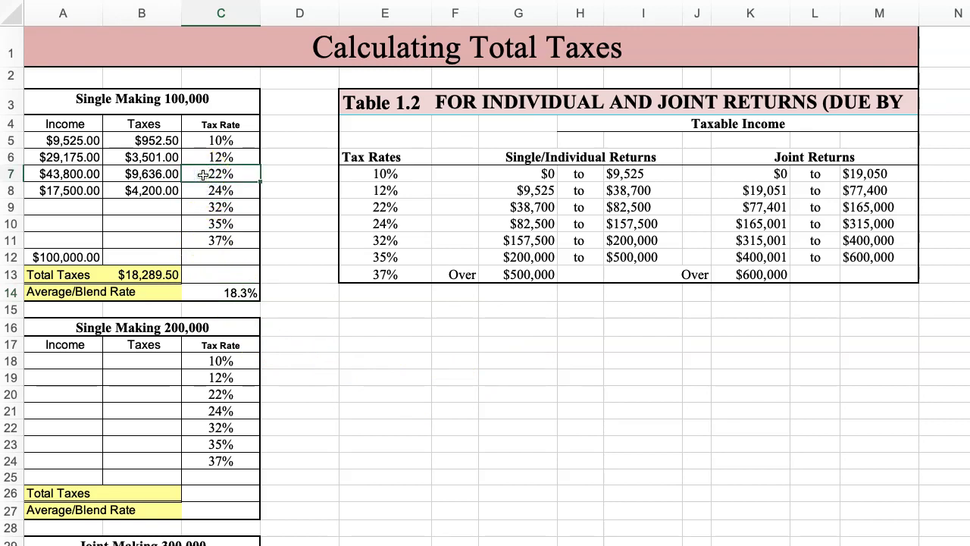
left_click(222, 190)
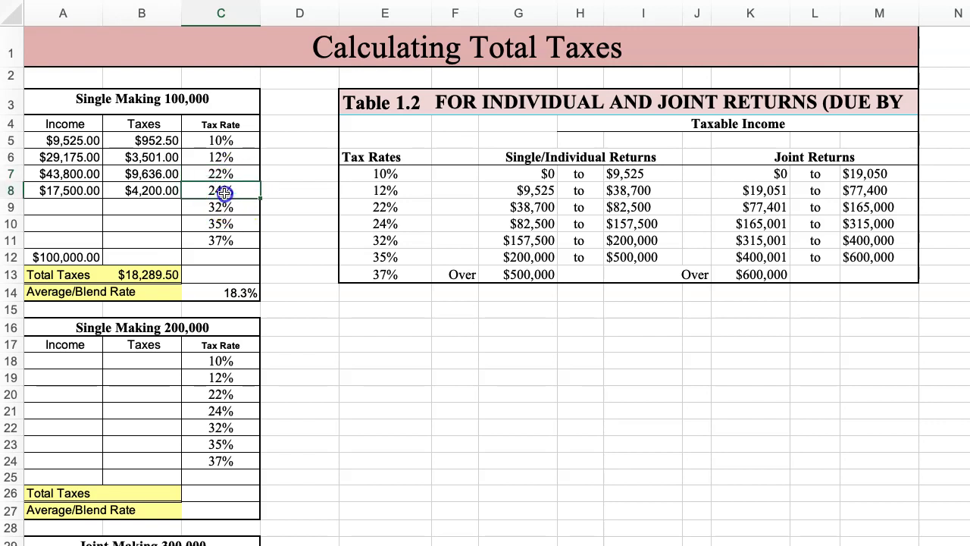
left_click(215, 293)
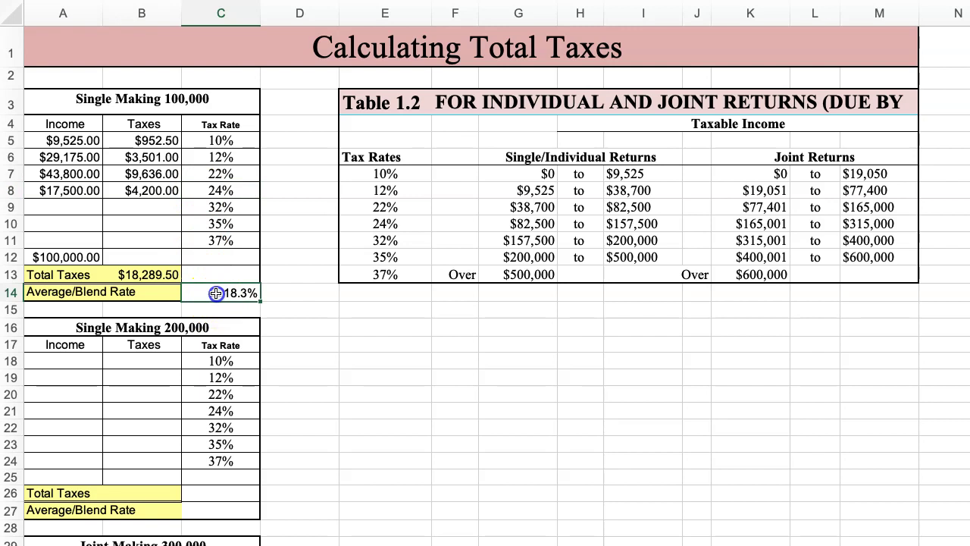
left_click(203, 139)
left_click(198, 157)
left_click(198, 173)
left_click(199, 190)
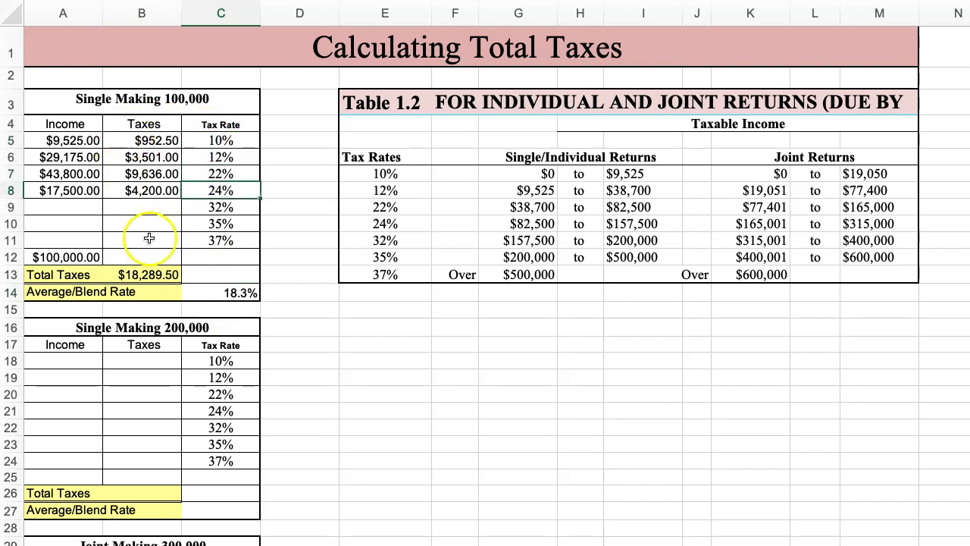
left_click(214, 293)
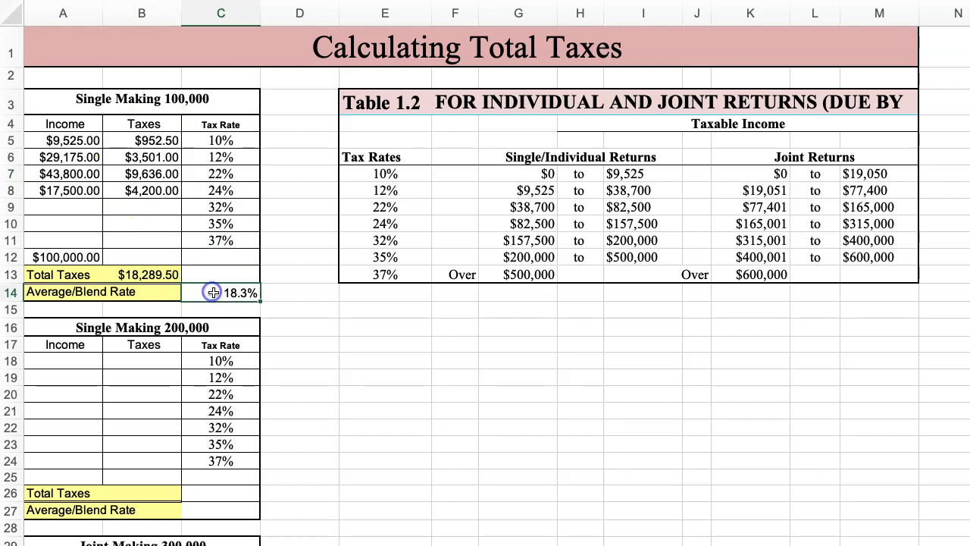
left_click(72, 254)
left_click(222, 298)
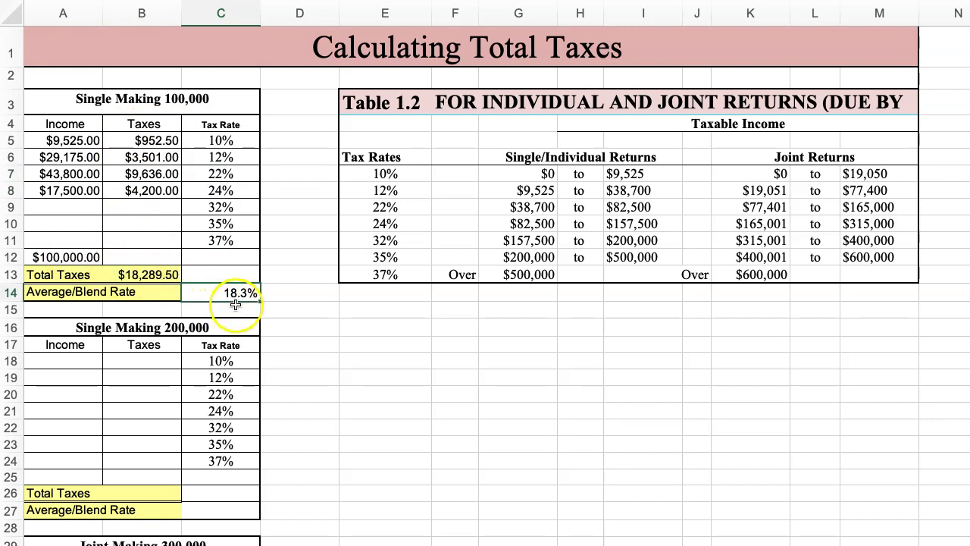
- Remove the decimal places from the A12 income total so it reads $100,000
left_click(60, 257)
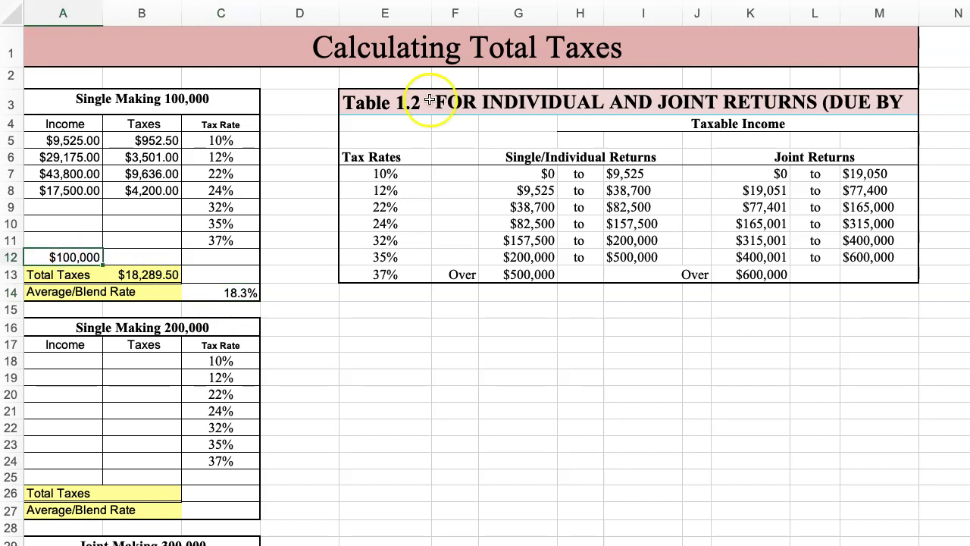
left_click(148, 257)
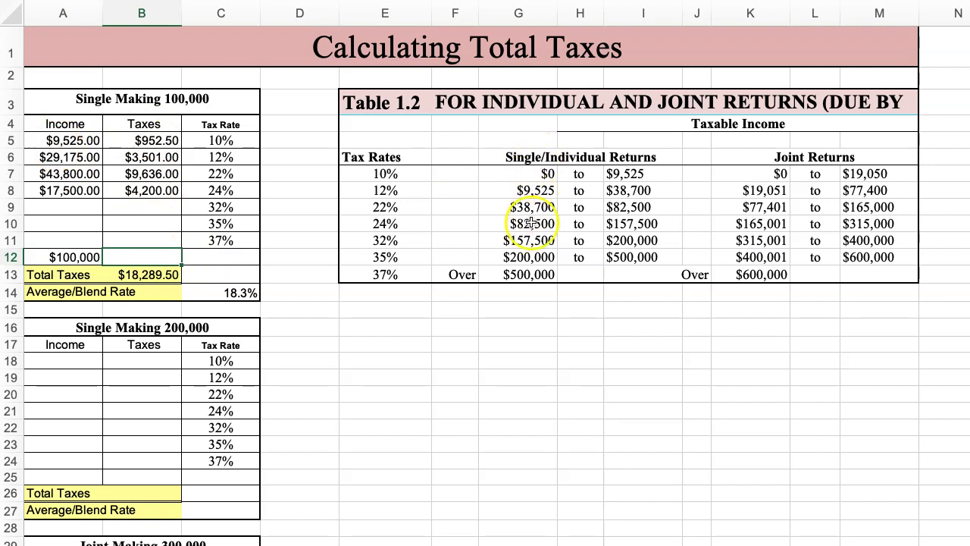
left_click(326, 360)
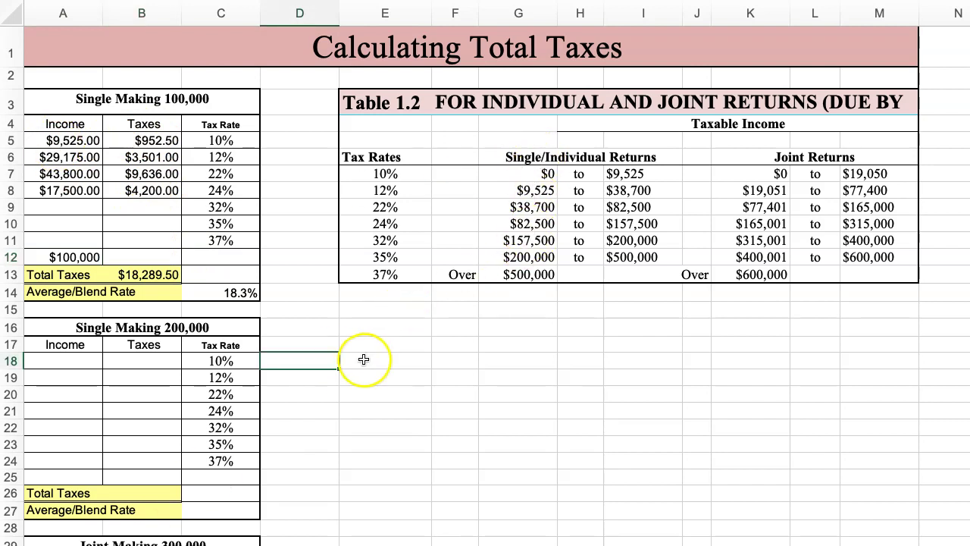
left_click(187, 328)
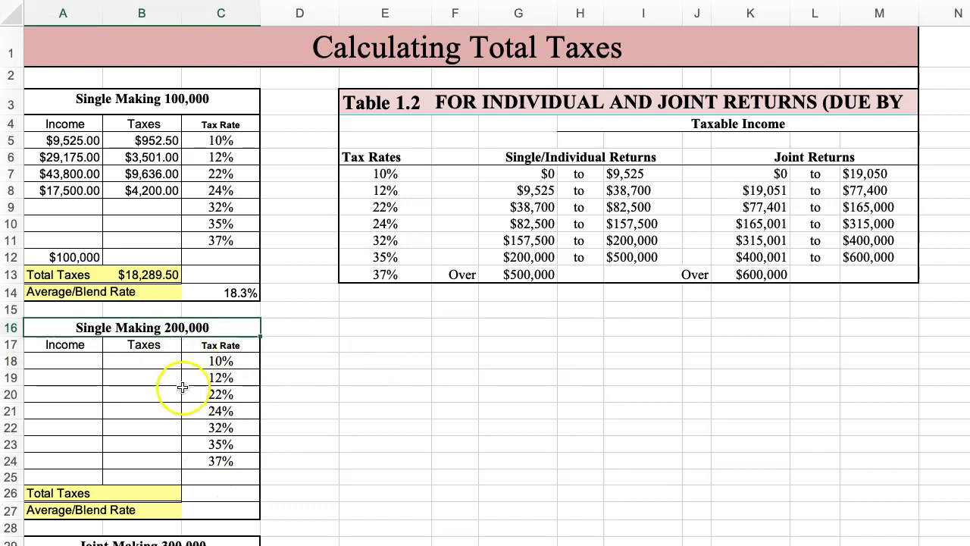
left_click(70, 363)
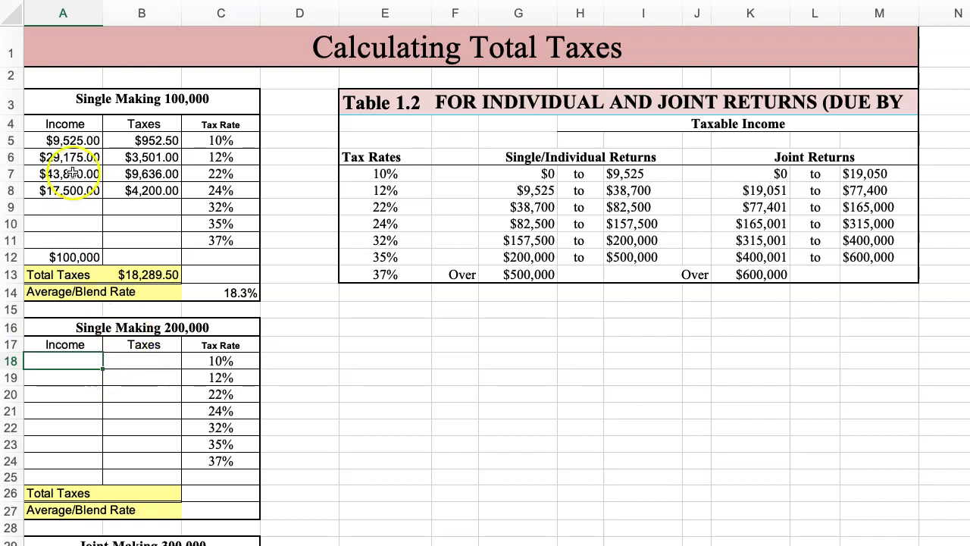
- Copy the A5:B7 income and tax formulas into the Single Making 200,000 table at A18
left_click_drag(67, 141, 134, 168)
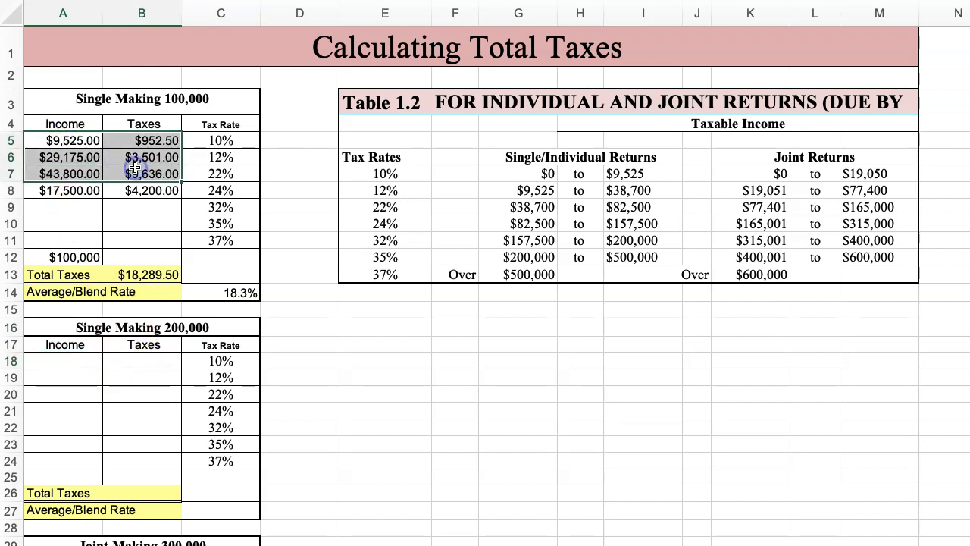
left_click(48, 363)
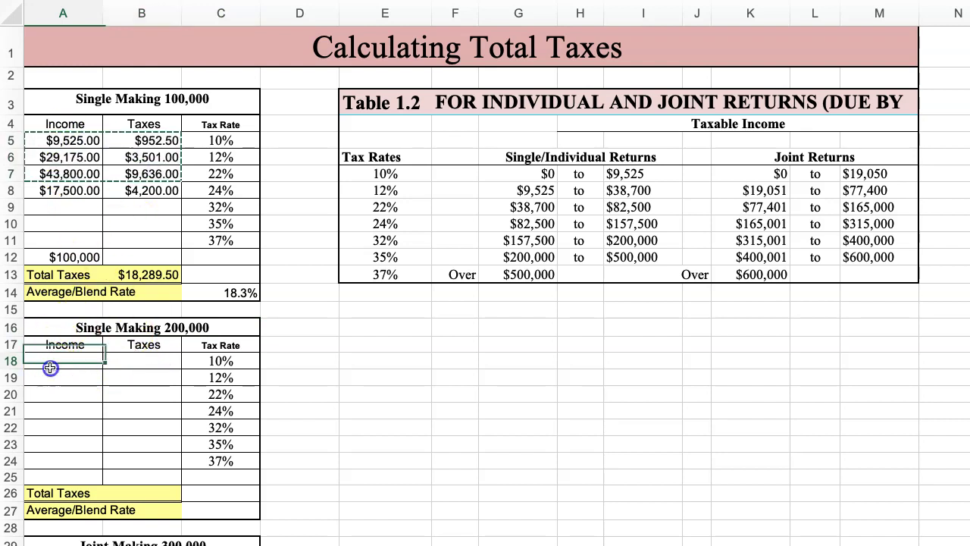
key("ctrl+v")
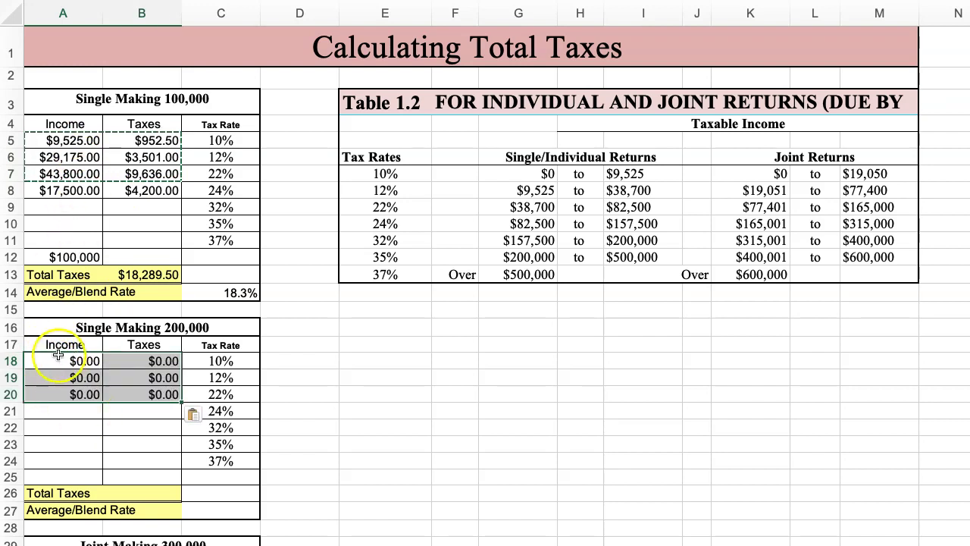
left_click(56, 361)
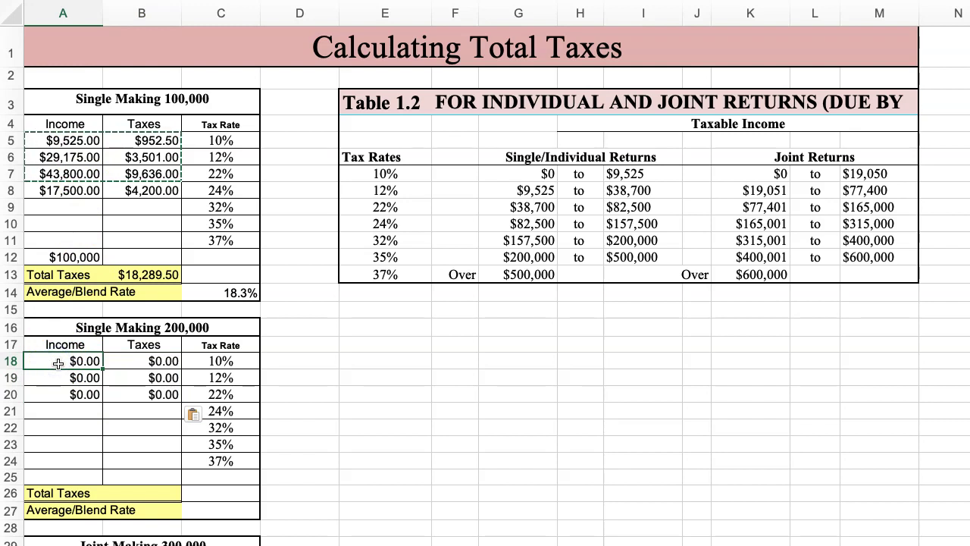
- Re-enter the 200,000 table's bracket incomes from the limits: $9,525, $29,175 and $43,800
type("+")
left_click(642, 157)
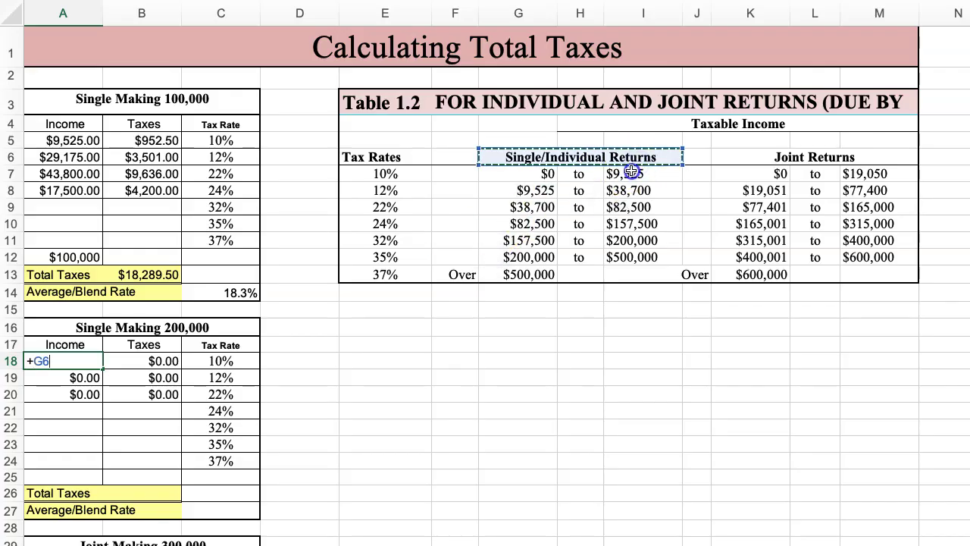
left_click(632, 172)
type("-")
left_click(541, 173)
key("Return")
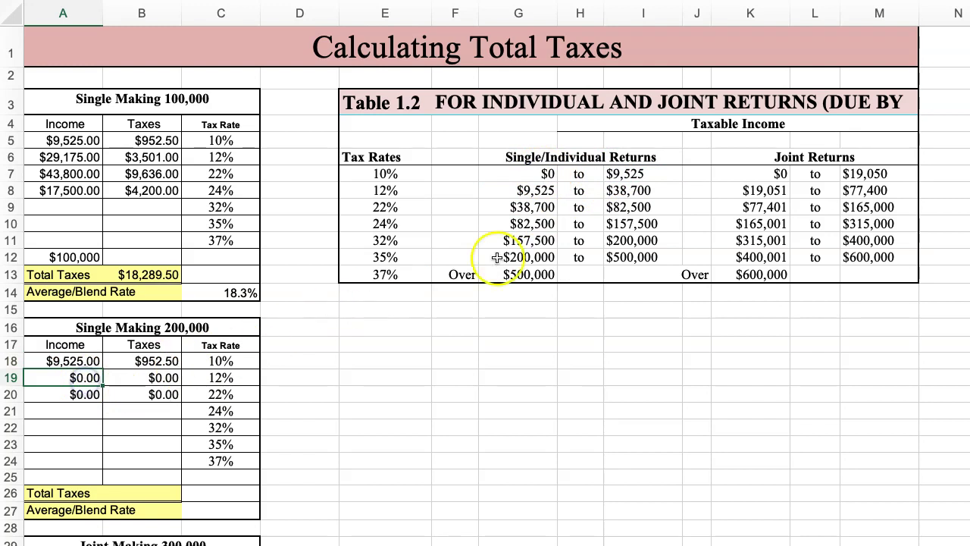
type("+")
left_click(622, 192)
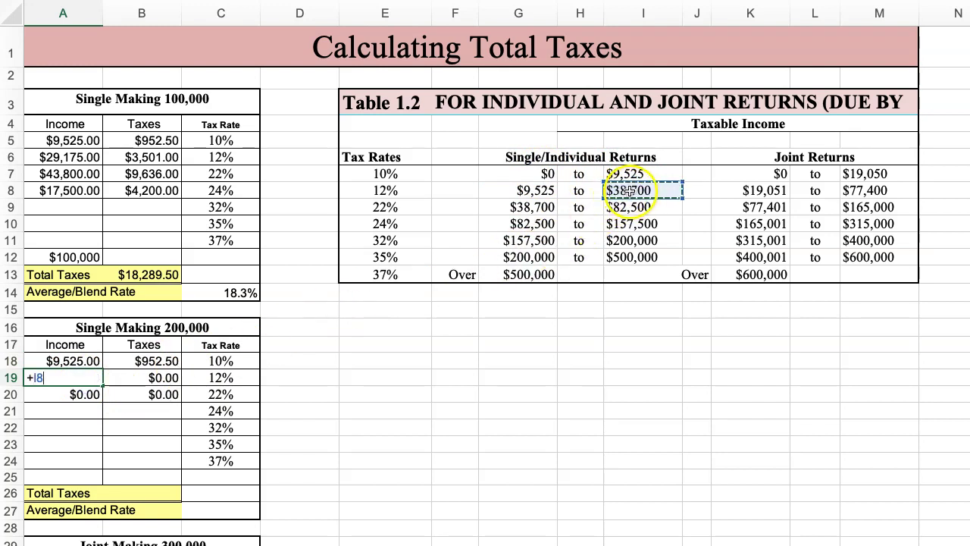
type("-")
left_click(538, 191)
key("Return")
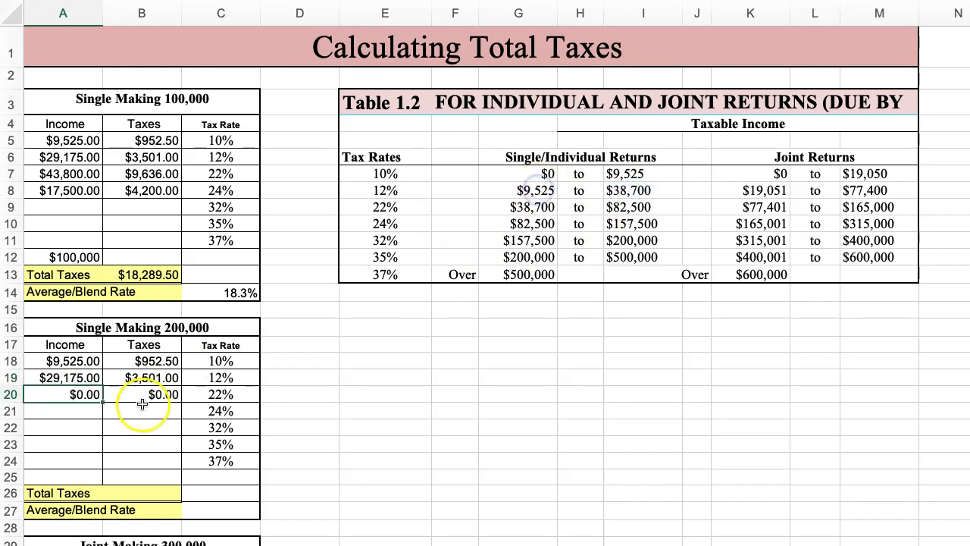
type("+")
left_click(623, 206)
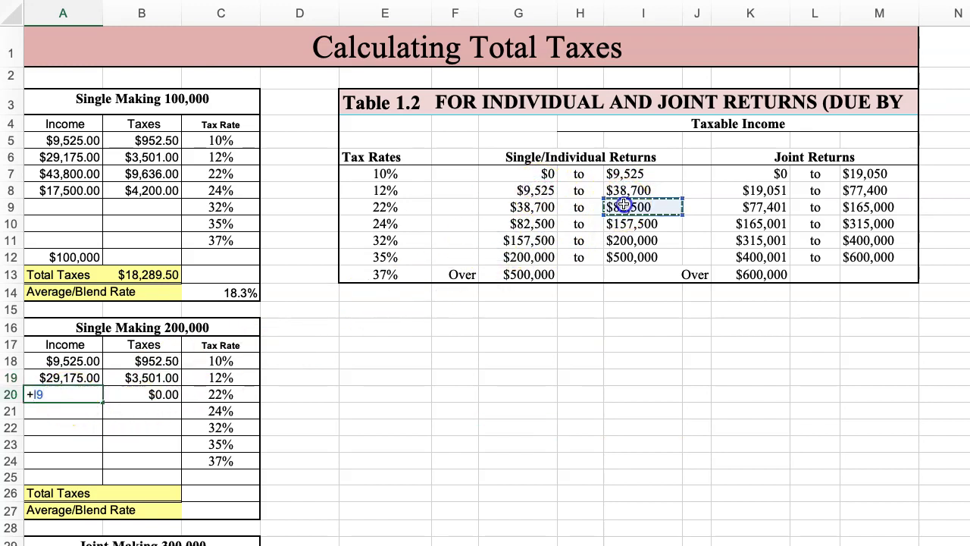
type("-")
left_click(534, 207)
key("Return")
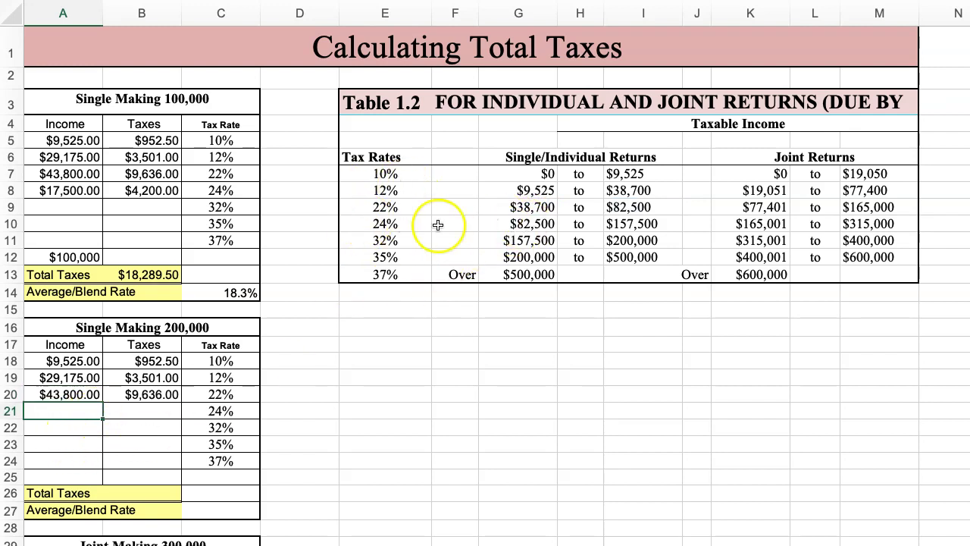
left_click(522, 224)
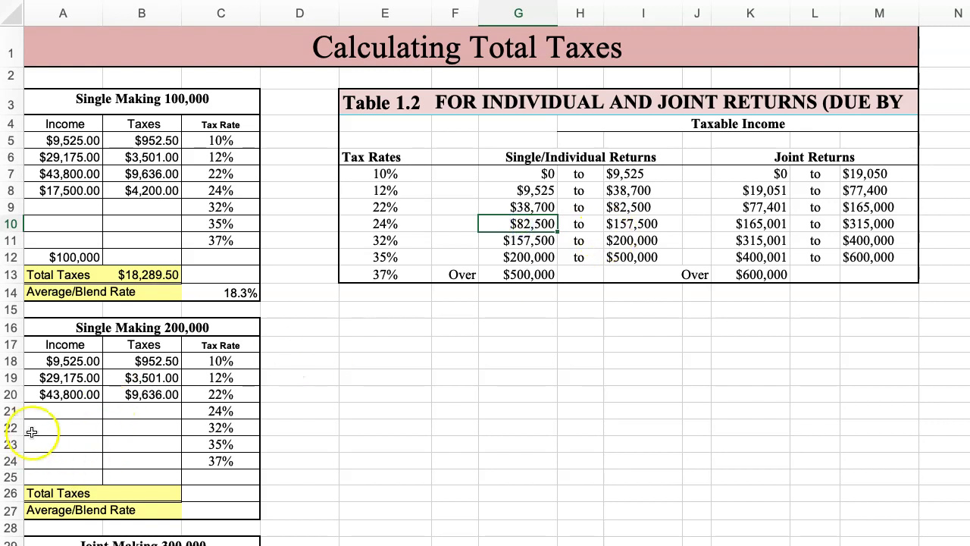
- Enter 82500 as the income in cell A25
left_click(41, 477)
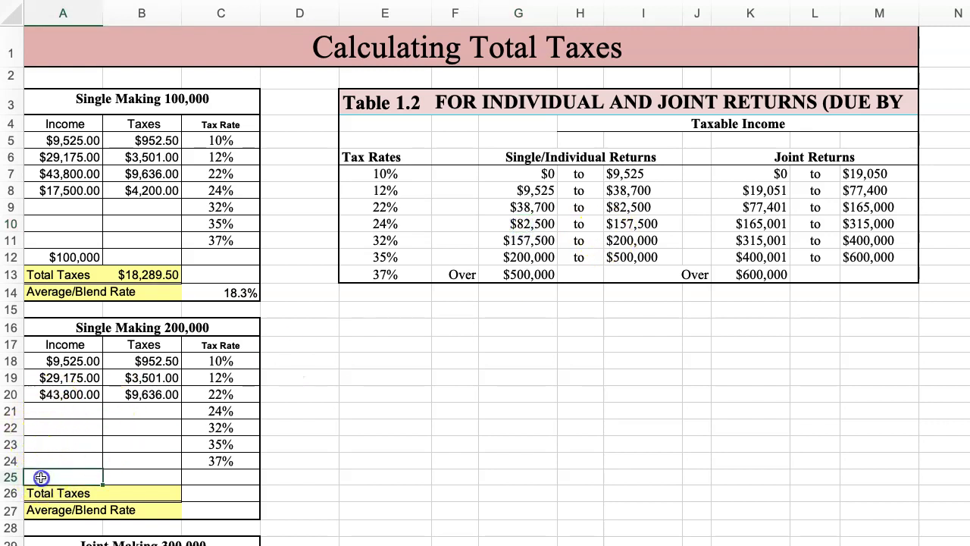
type("82500")
key("Return")
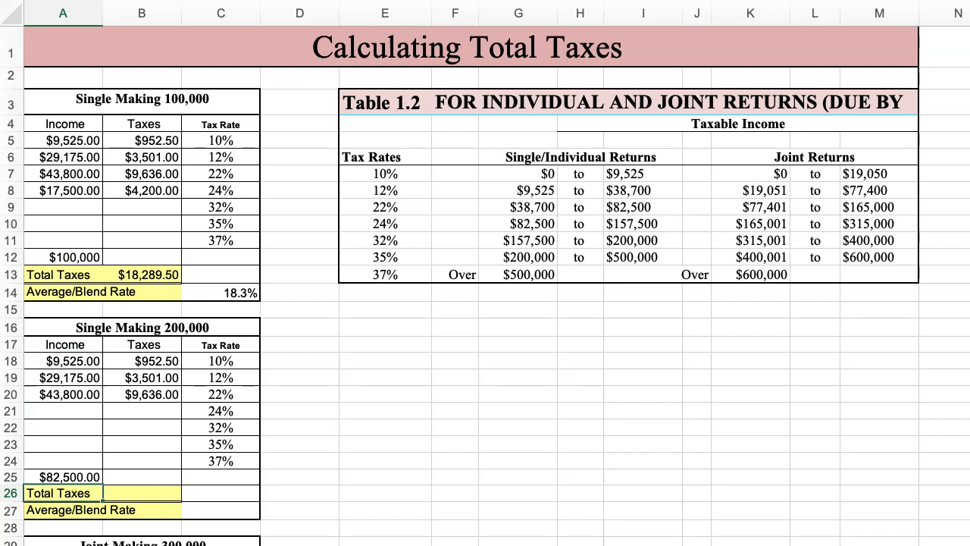
- Fill the 24% row: income =I10-G10 ($75,000.00) and tax =A21*C21 ($18,000.00)
left_click(77, 412)
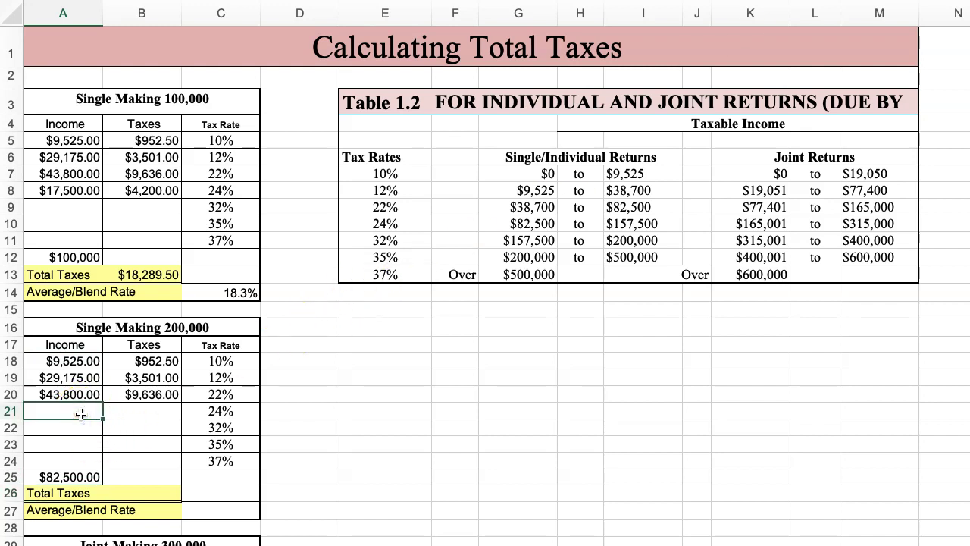
type("=")
left_click(629, 222)
type("-")
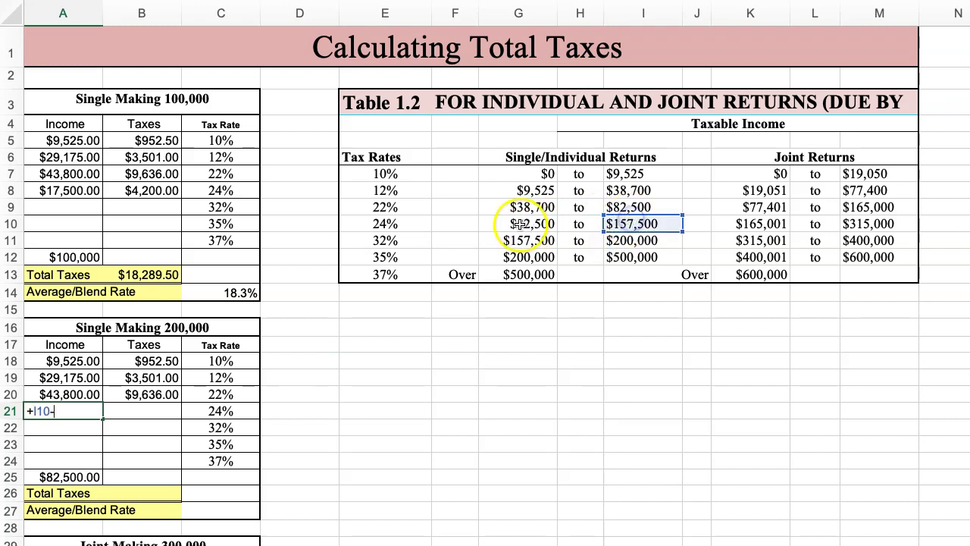
left_click(520, 223)
key("Return")
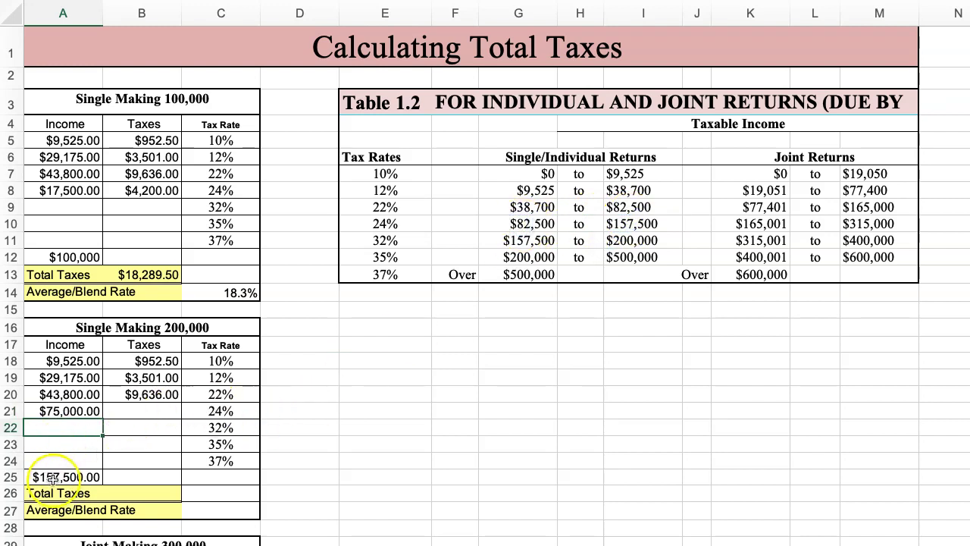
left_click(139, 411)
type("+A21*")
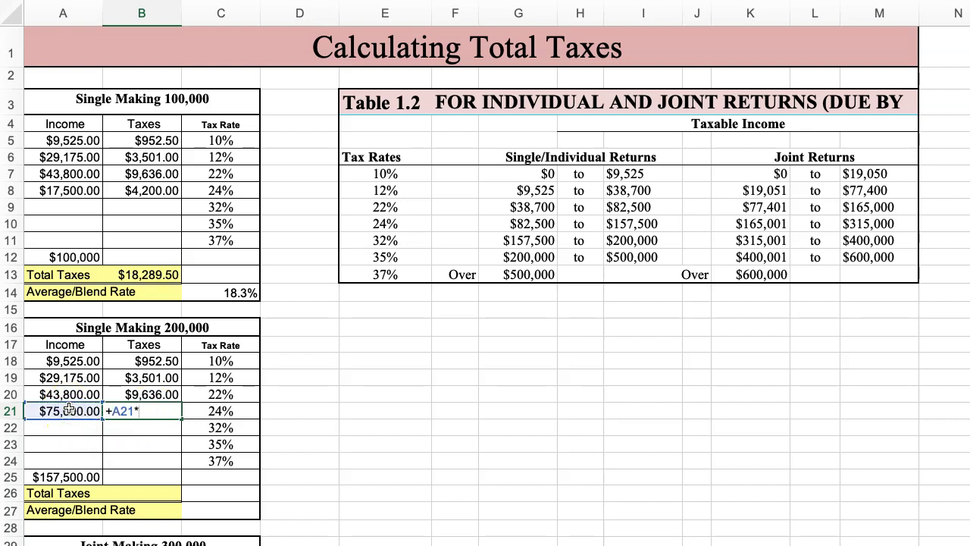
left_click(200, 411)
key("Return")
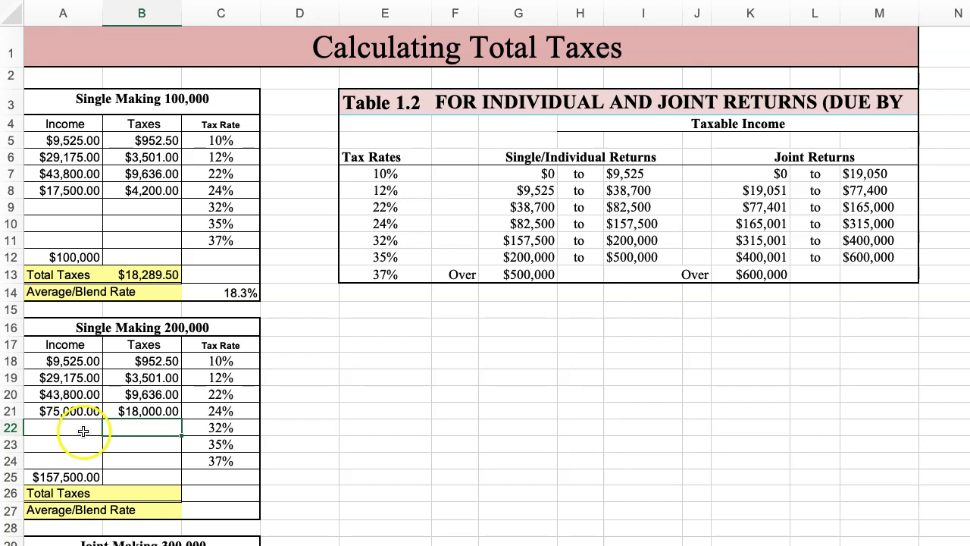
- Enter the 32% row income =I11-G11, giving $42,500.00
left_click(512, 241)
left_click(624, 239)
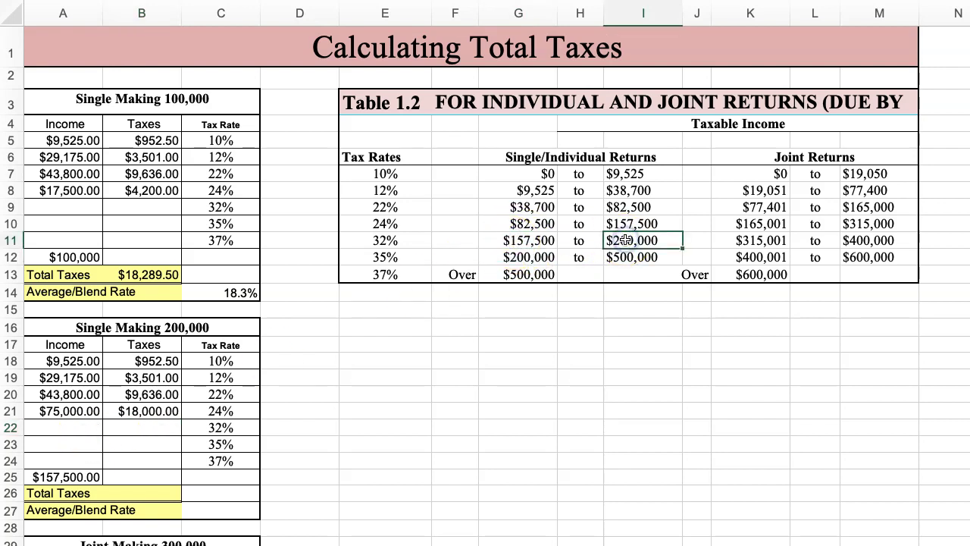
left_click(79, 428)
type("+")
left_click(627, 241)
type("-")
left_click(522, 239)
key("Return")
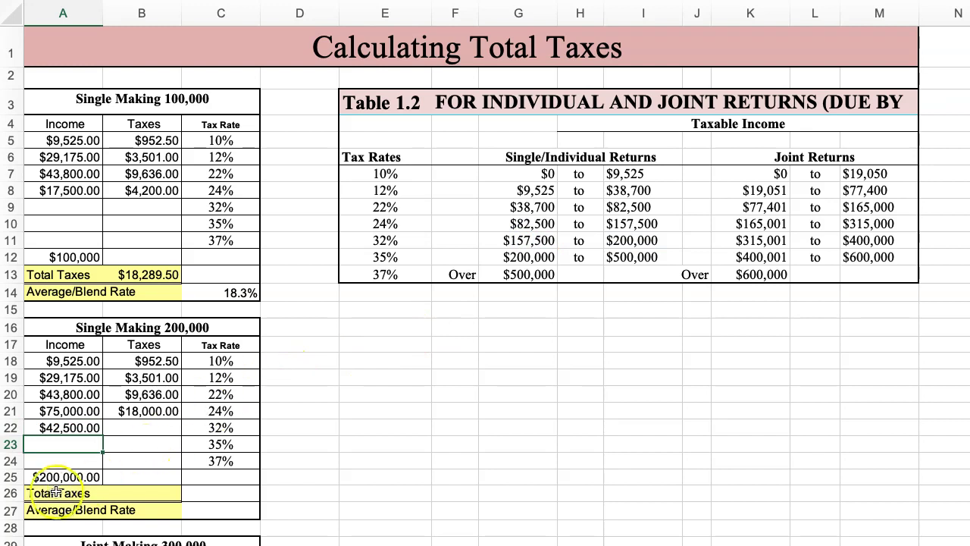
- Enter the 32% row tax =A22*C22 ($13,600.00), with incomes totalling $200,000.00
left_click(43, 477)
left_click(127, 419)
type("+")
left_click(84, 426)
type("*")
left_click(194, 426)
key("Return")
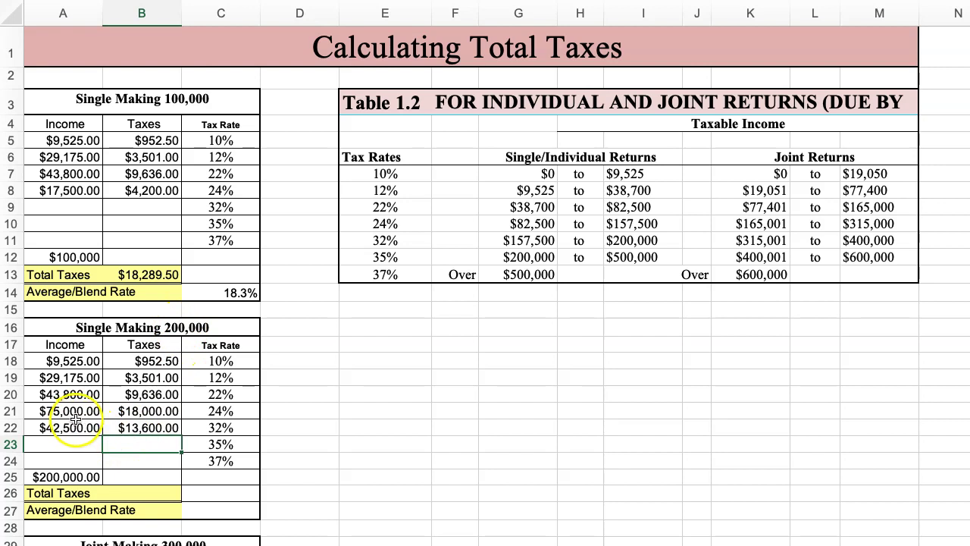
- Highlight the 24% and 32% rows of both tables to compare them
left_click(216, 411)
left_click_drag(223, 190, 65, 194)
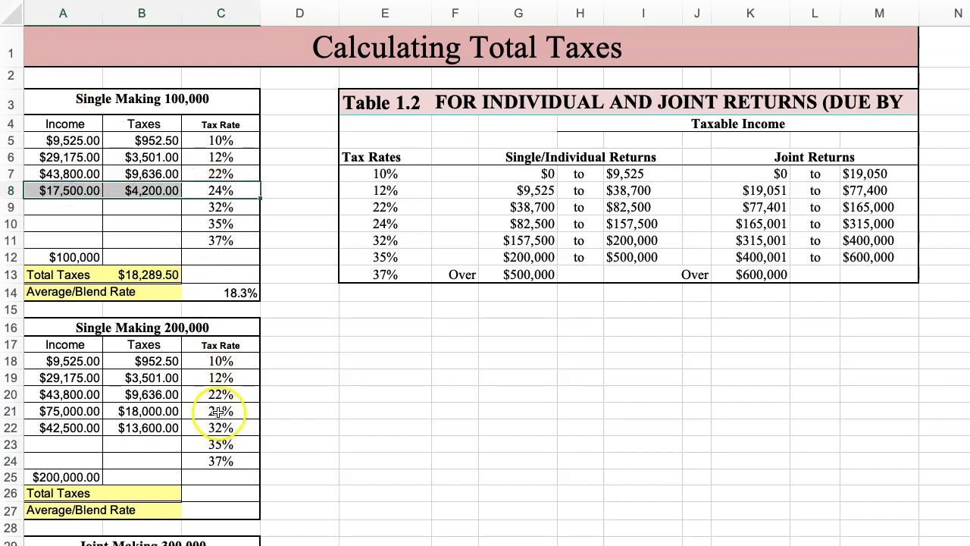
left_click_drag(220, 414, 70, 414)
left_click_drag(241, 425, 54, 432)
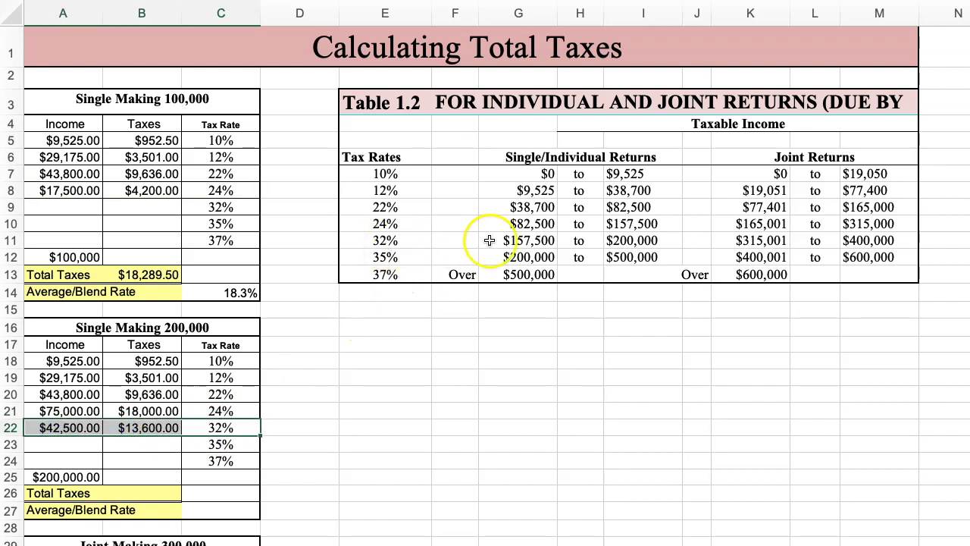
- Sum the Taxes column into Total Taxes cell B26 ($45,689.50), deleting the stray sum in B25
left_click(88, 473)
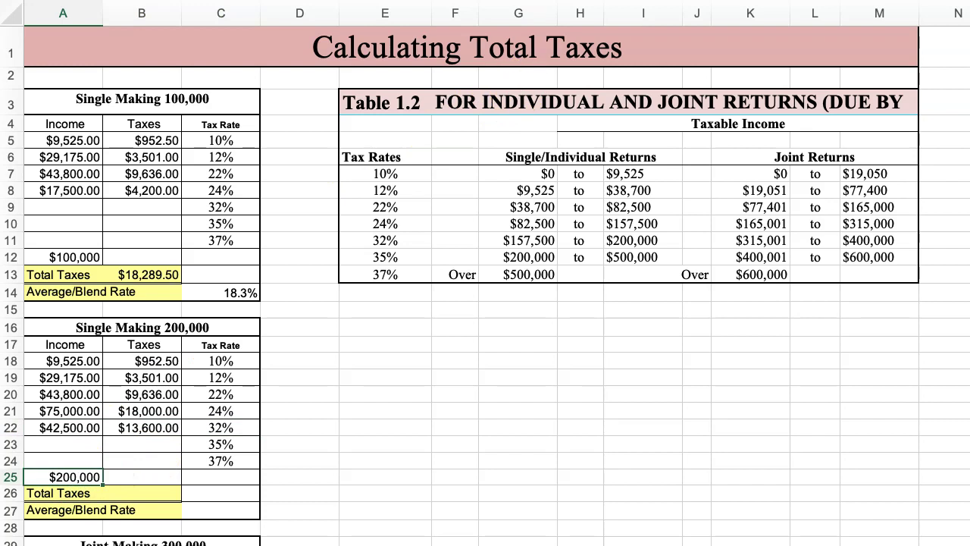
left_click(140, 477)
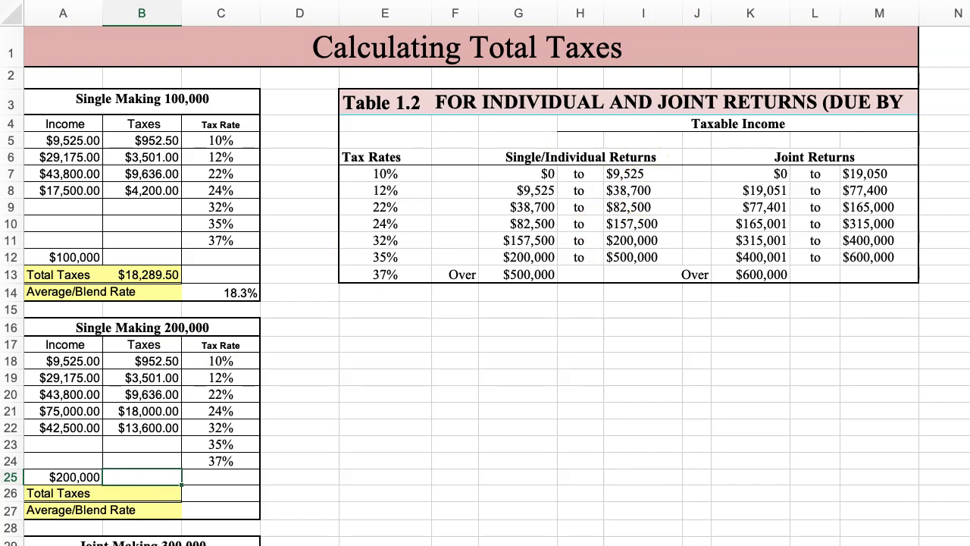
key("alt+equal")
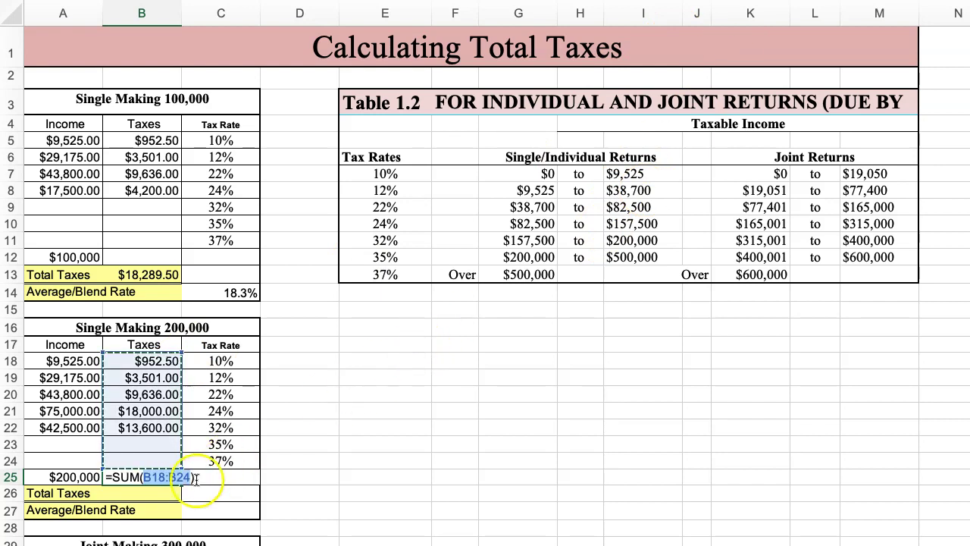
key("Return")
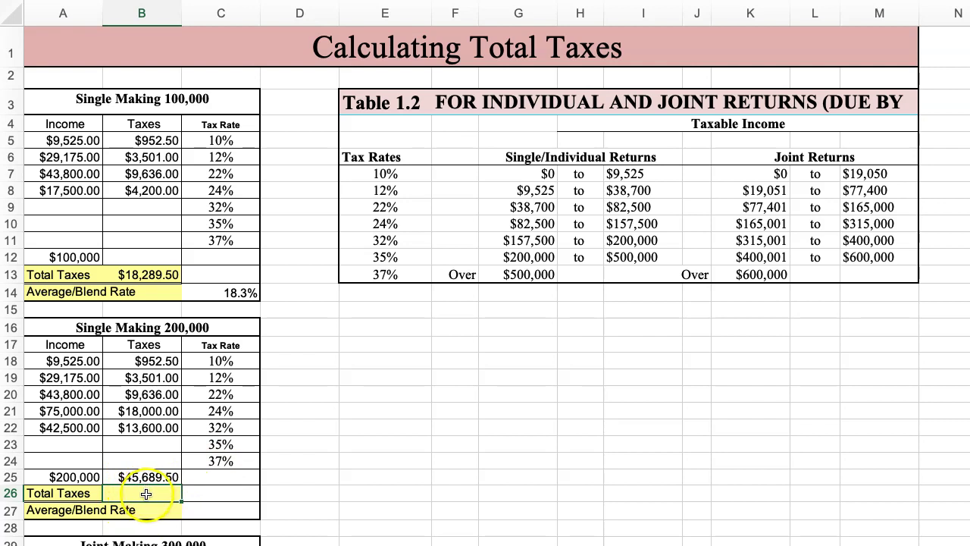
left_click(145, 477)
key("Delete")
left_click(144, 493)
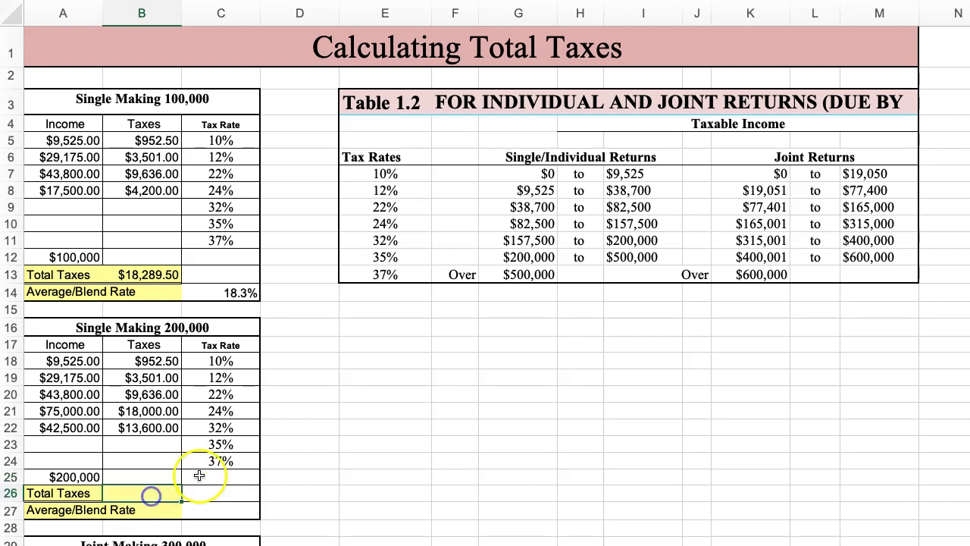
key("super+shift+t")
key("Return")
- Enter the Average/Blend Rate =B26/A25 in C27, showing 22.8%
left_click(220, 510)
type("+")
left_click(149, 493)
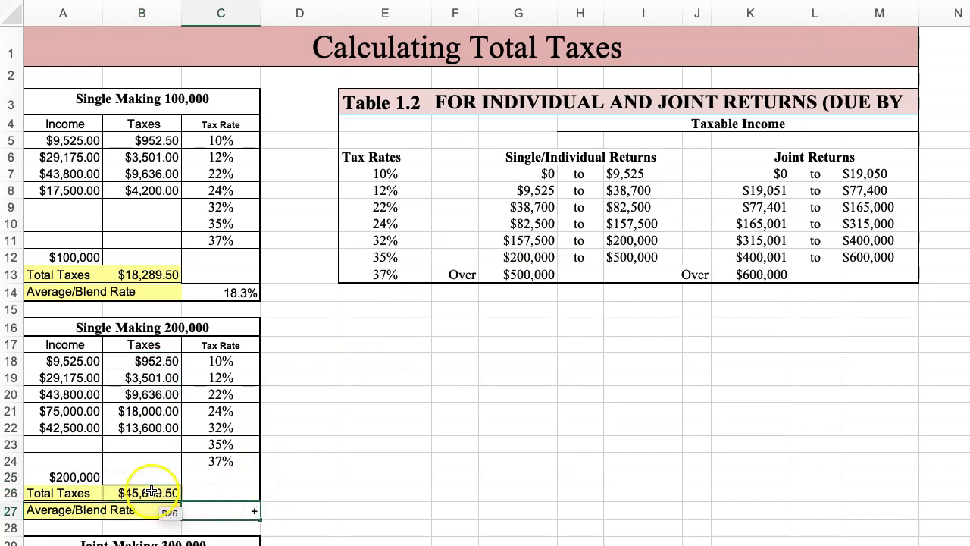
type("/")
left_click(55, 476)
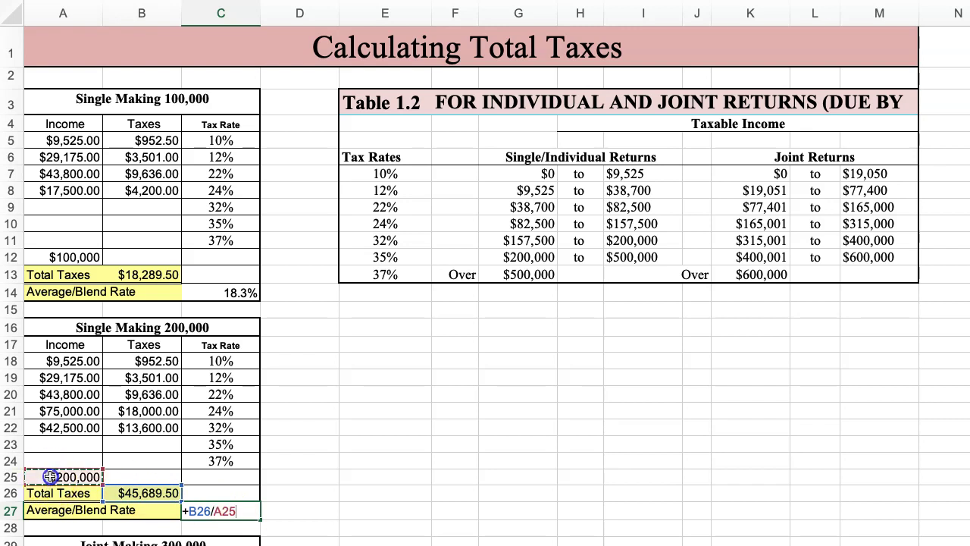
key("Return")
left_click(216, 511)
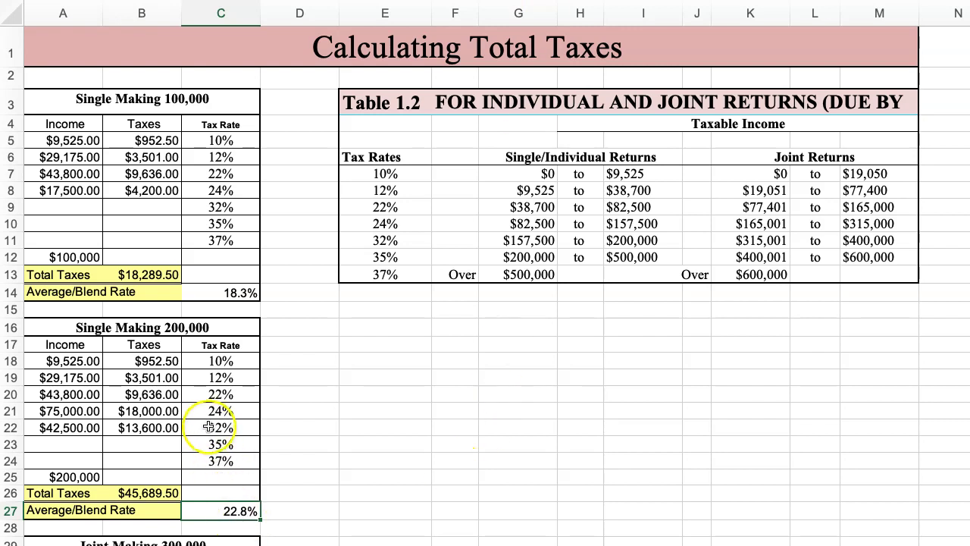
left_click(366, 431)
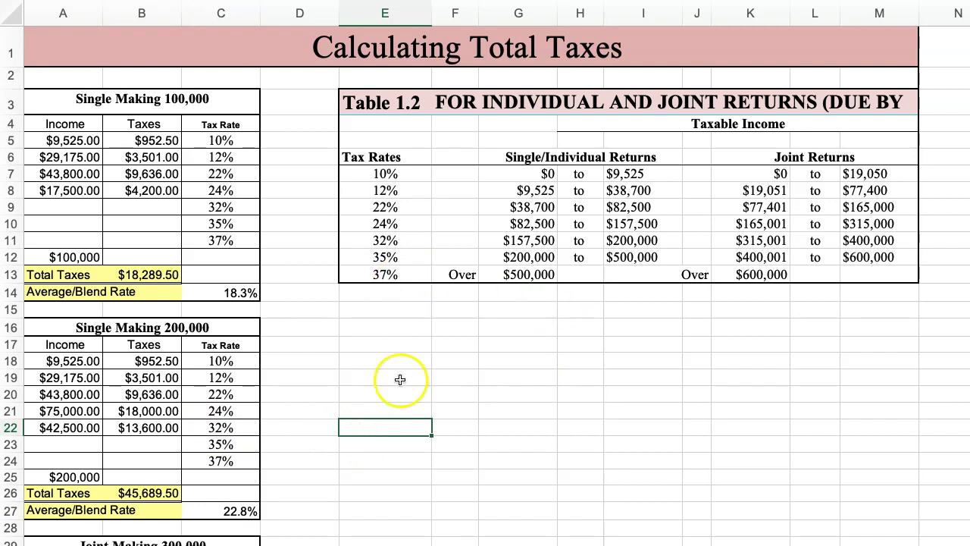
scroll(356, 409, "down", 1)
scroll(329, 400, "down", 5)
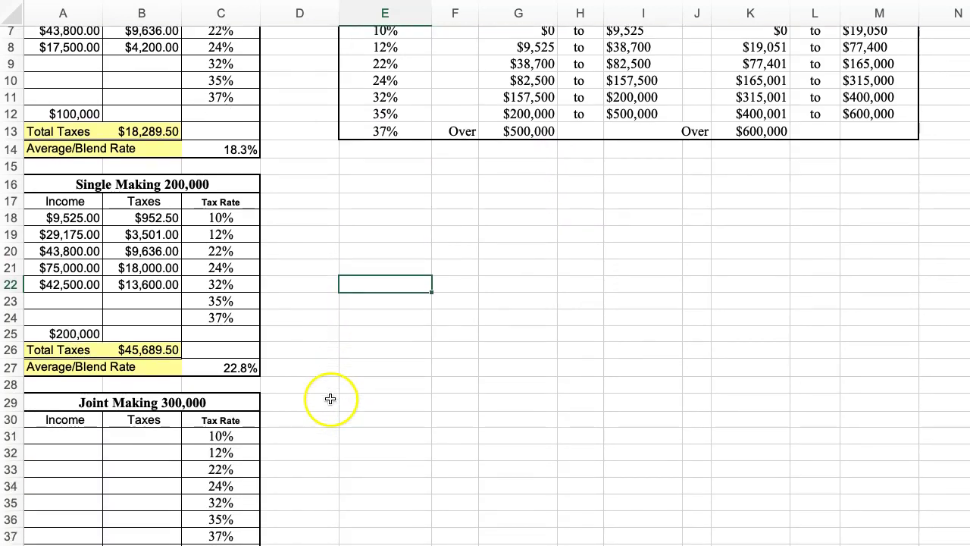
scroll(334, 401, "up", 6)
scroll(293, 402, "down", 5)
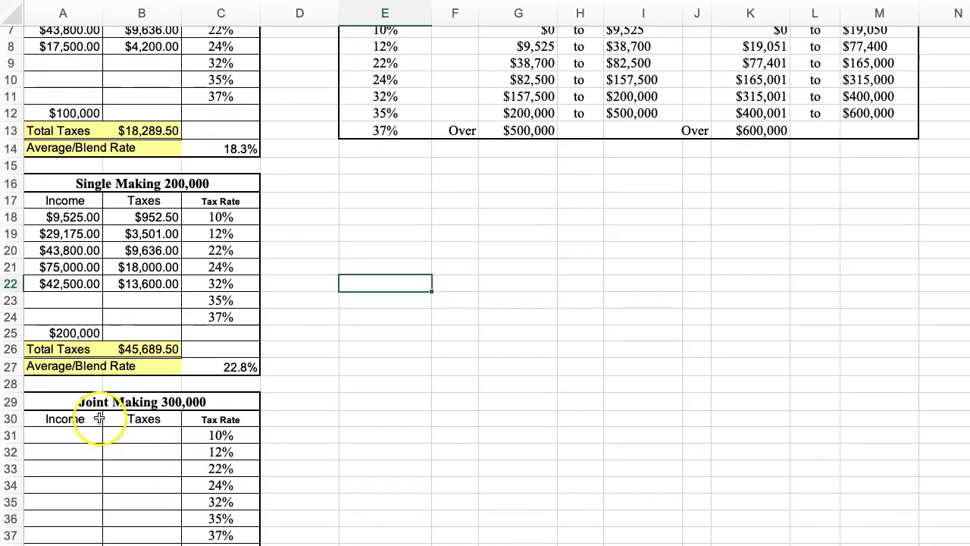
scroll(316, 387, "up", 2)
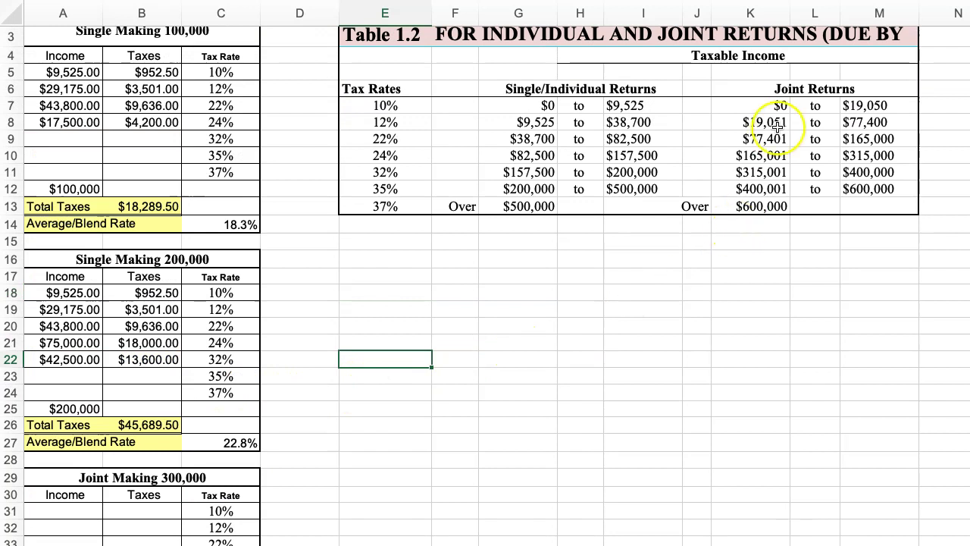
scroll(281, 363, "down", 3)
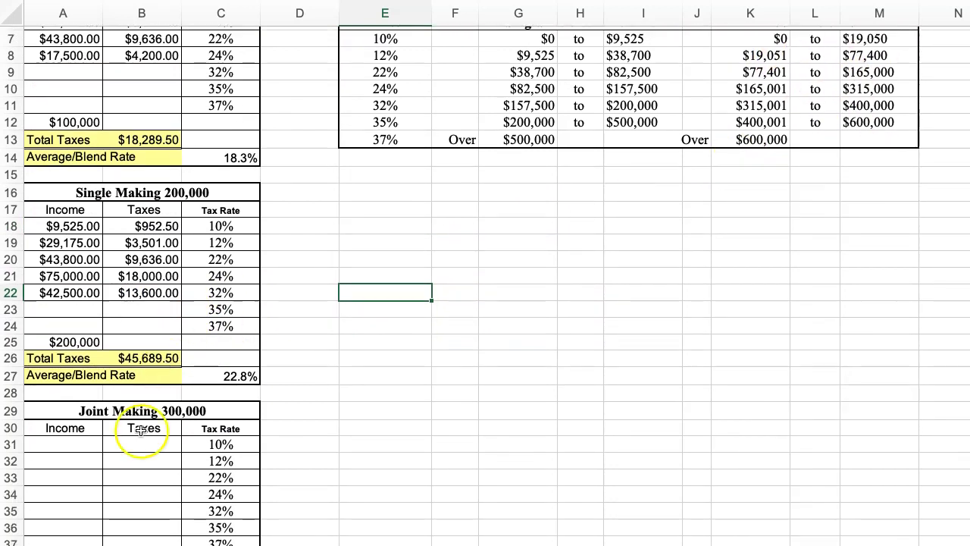
scroll(99, 446, "down", 3)
scroll(106, 447, "down", 1)
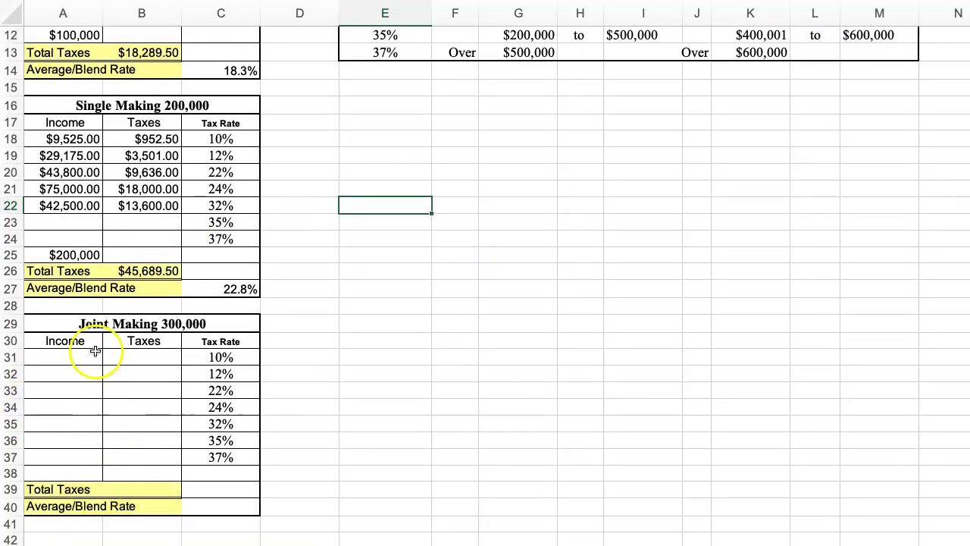
scroll(98, 362, "up", 1)
scroll(97, 367, "up", 1)
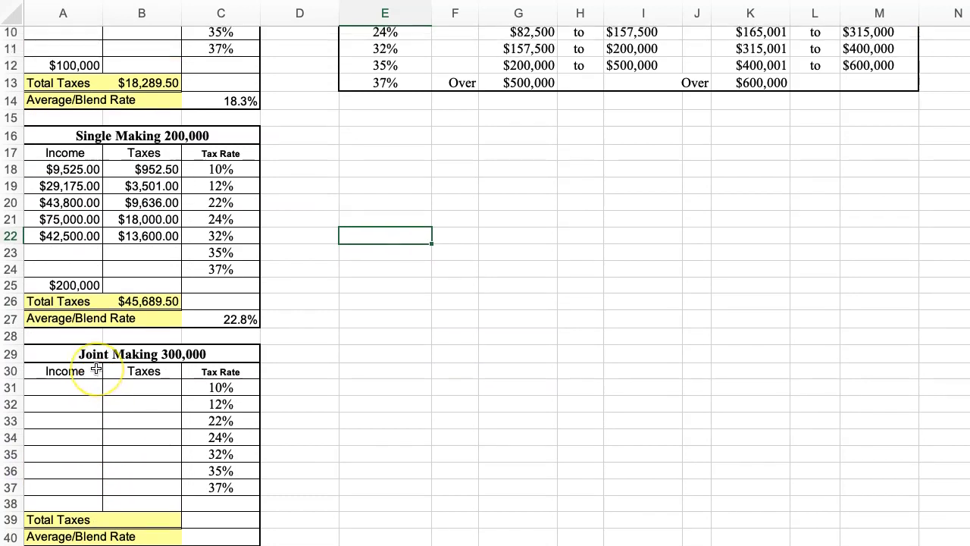
scroll(96, 369, "up", 6)
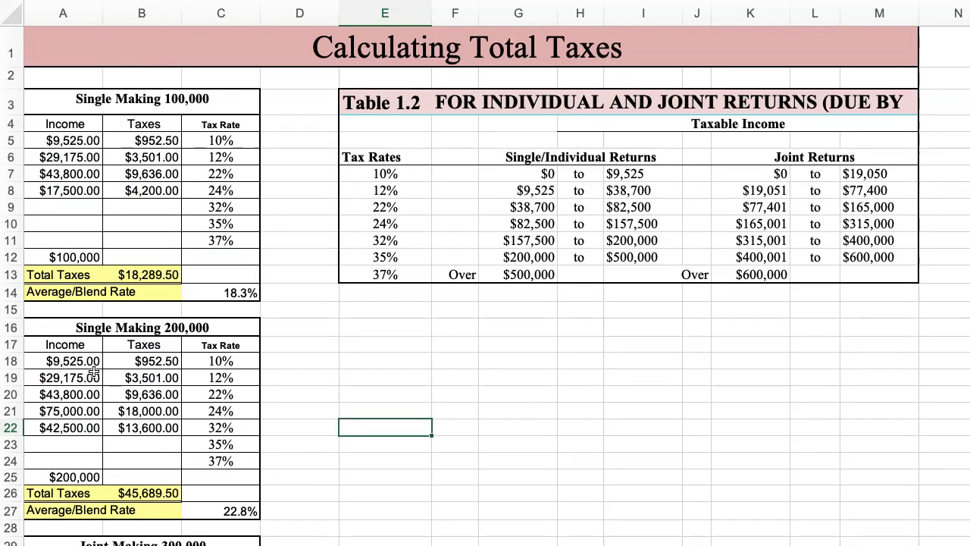